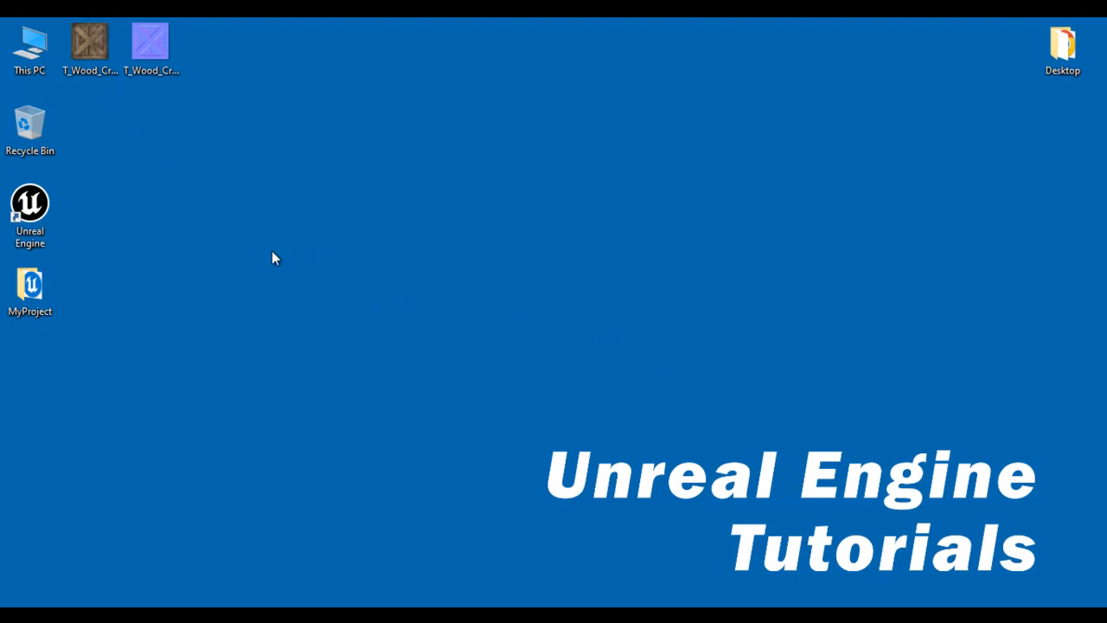
Inspect the T_Wood_Crate_D and T_Wood_Crate_N texture files on the desktop.
left_click(93, 48)
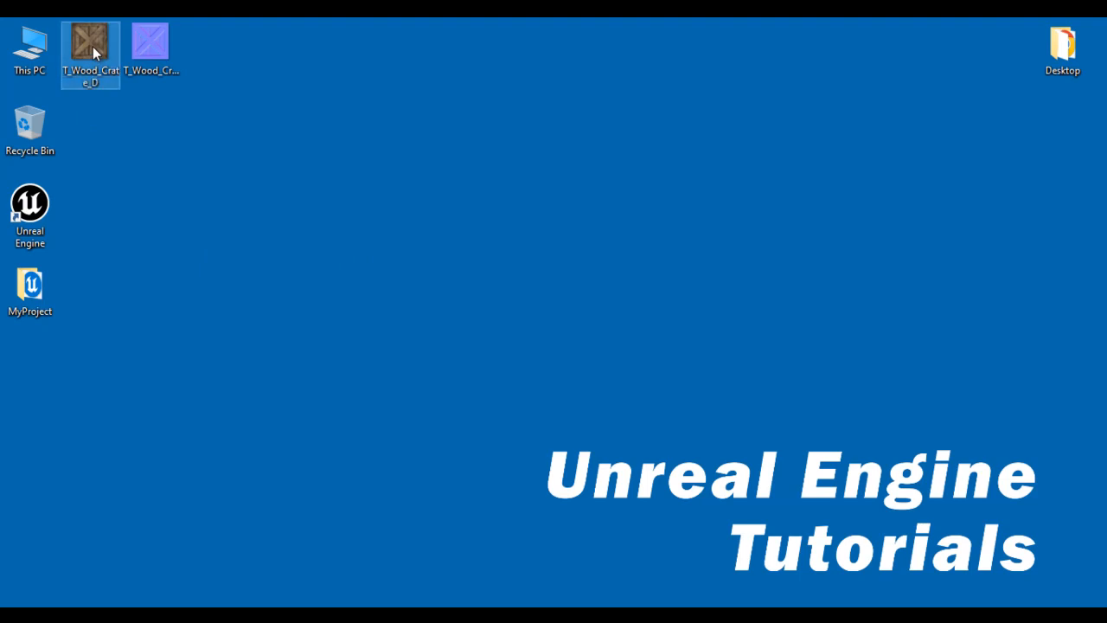
mouse_move(98, 92)
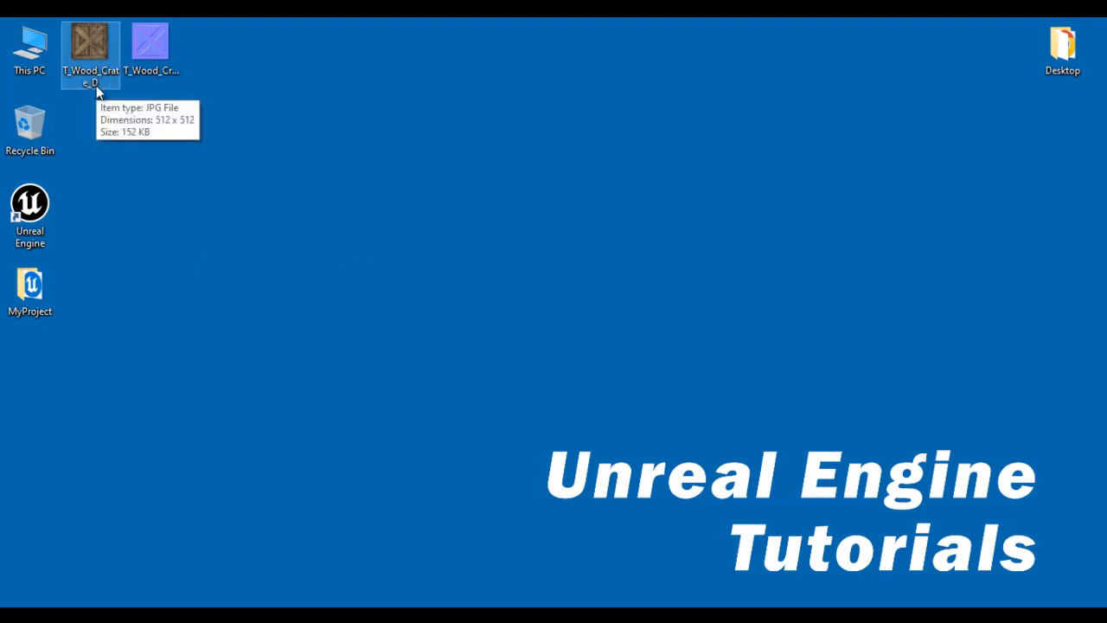
left_click(152, 62)
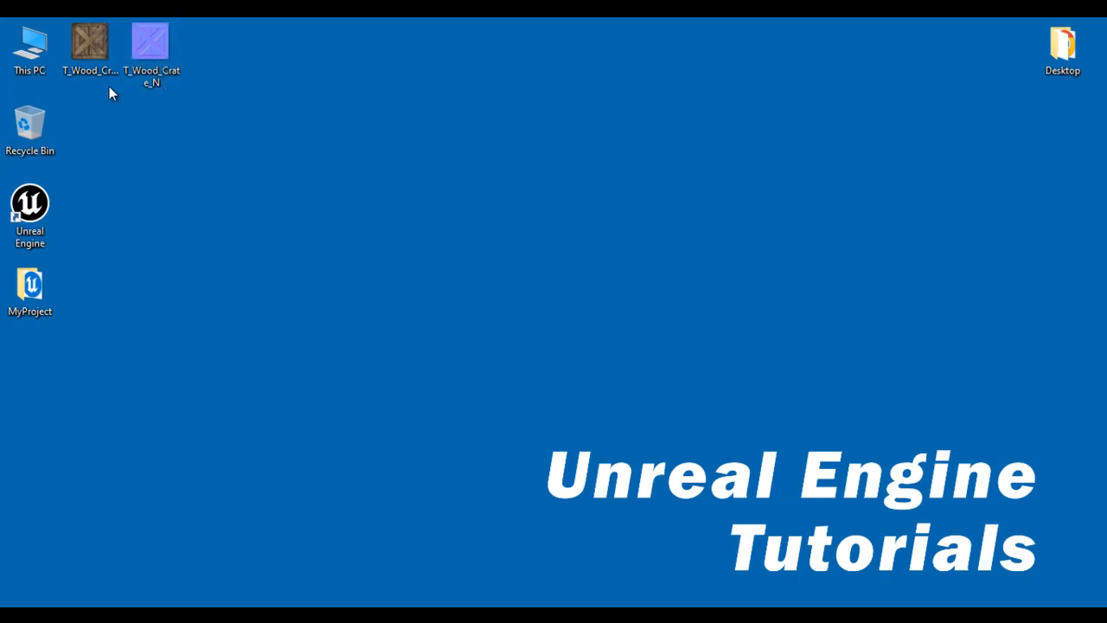
left_click(89, 55)
left_click(142, 55)
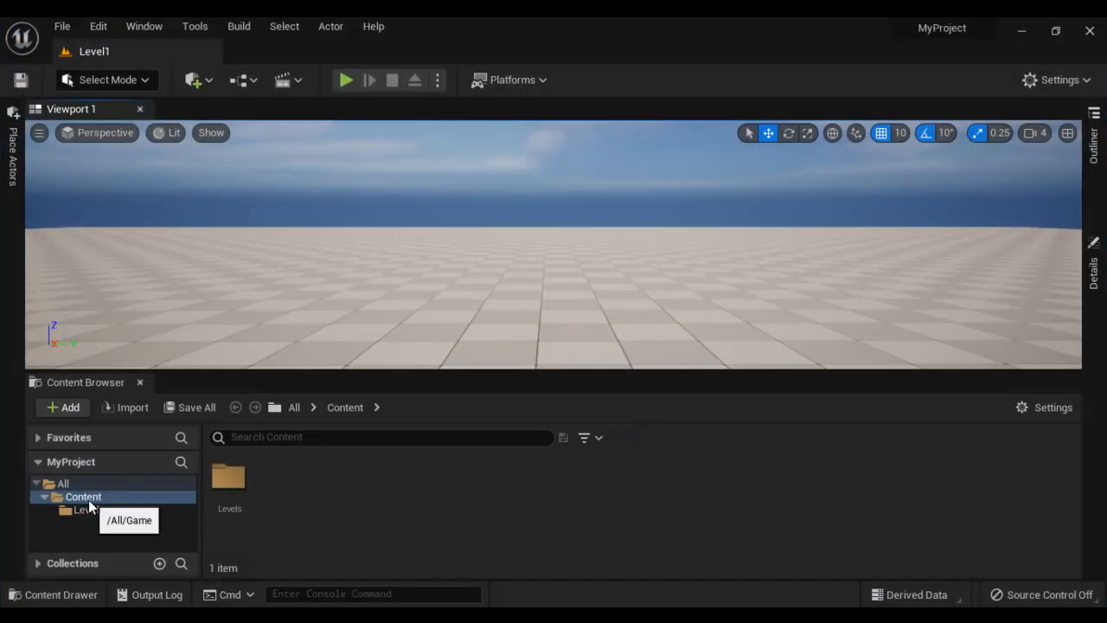
Create a new folder named Textures inside the project's Content folder.
right_click(90, 504)
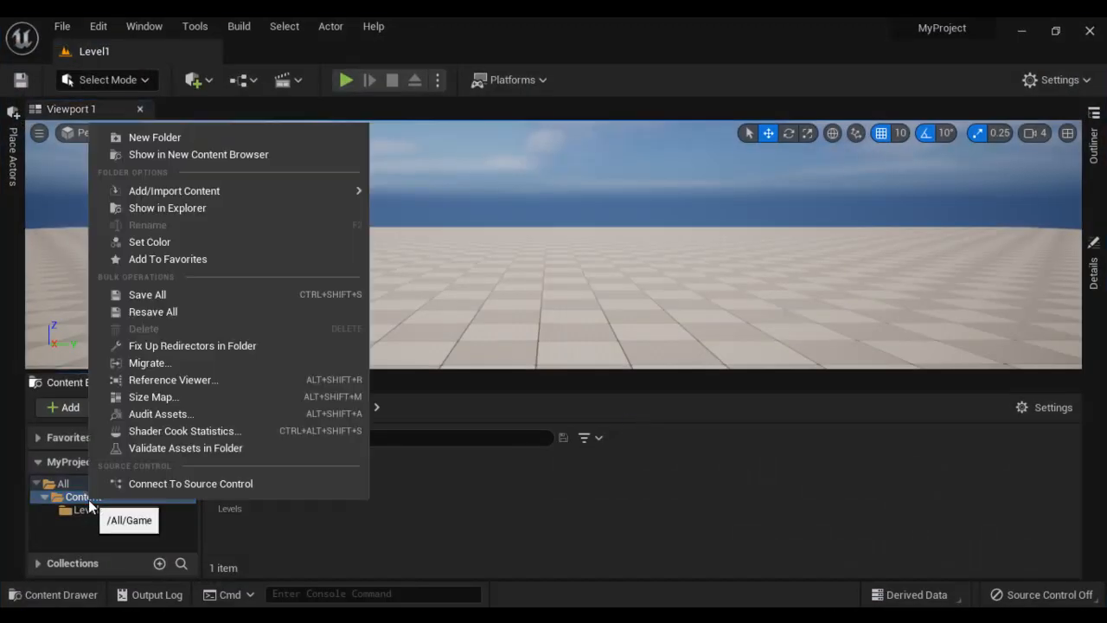
left_click(194, 144)
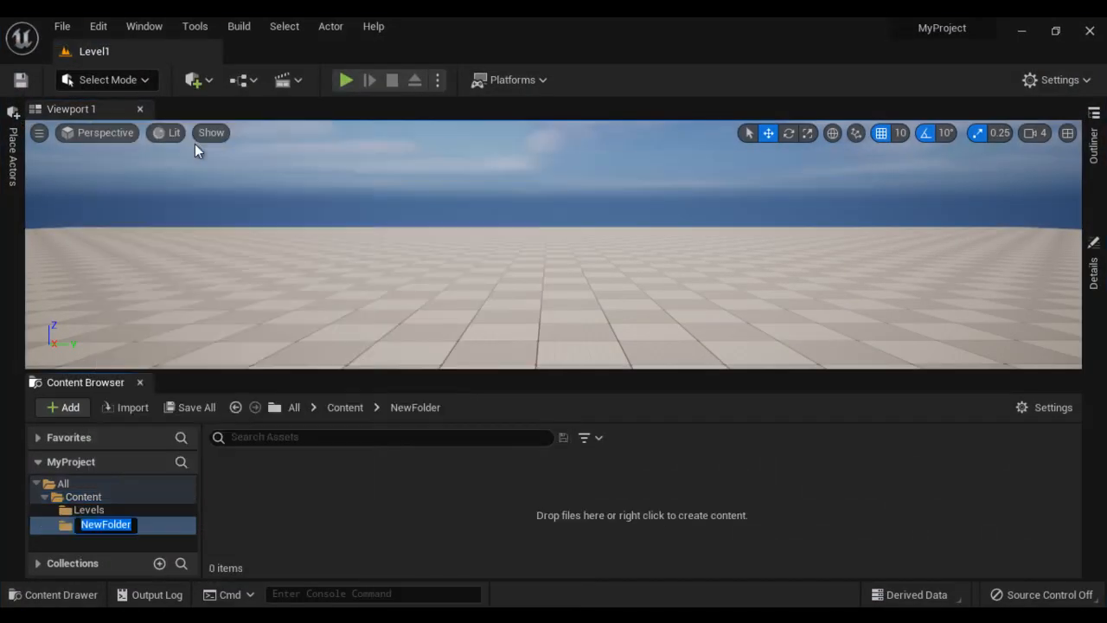
type("Textures")
key("Return")
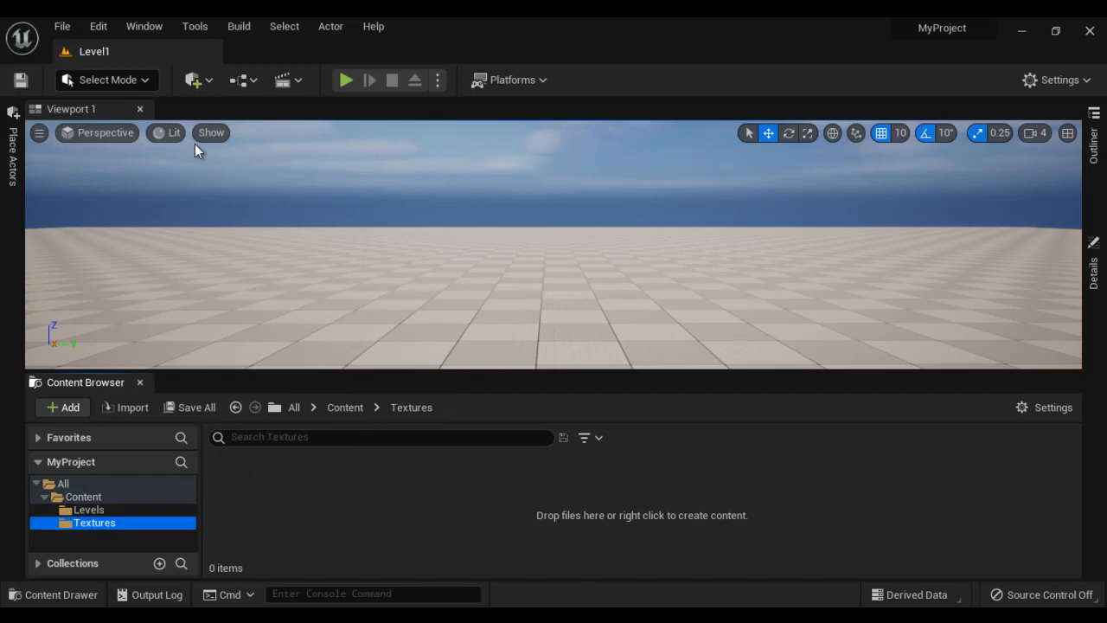
Import T_Wood_Crate_D and T_Wood_Crate_N from the desktop into the Textures folder, accepting T_Wood_Crate_N as a normal map.
left_click(1025, 31)
left_click(119, 74)
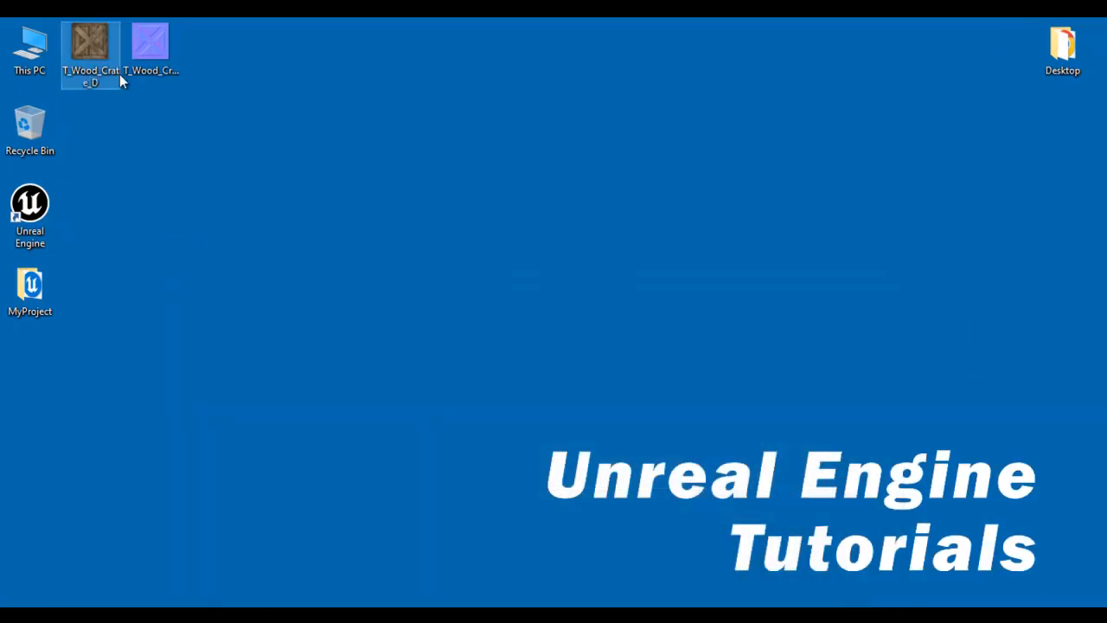
left_click(177, 71, "ctrl")
left_click_drag(176, 70, 102, 526)
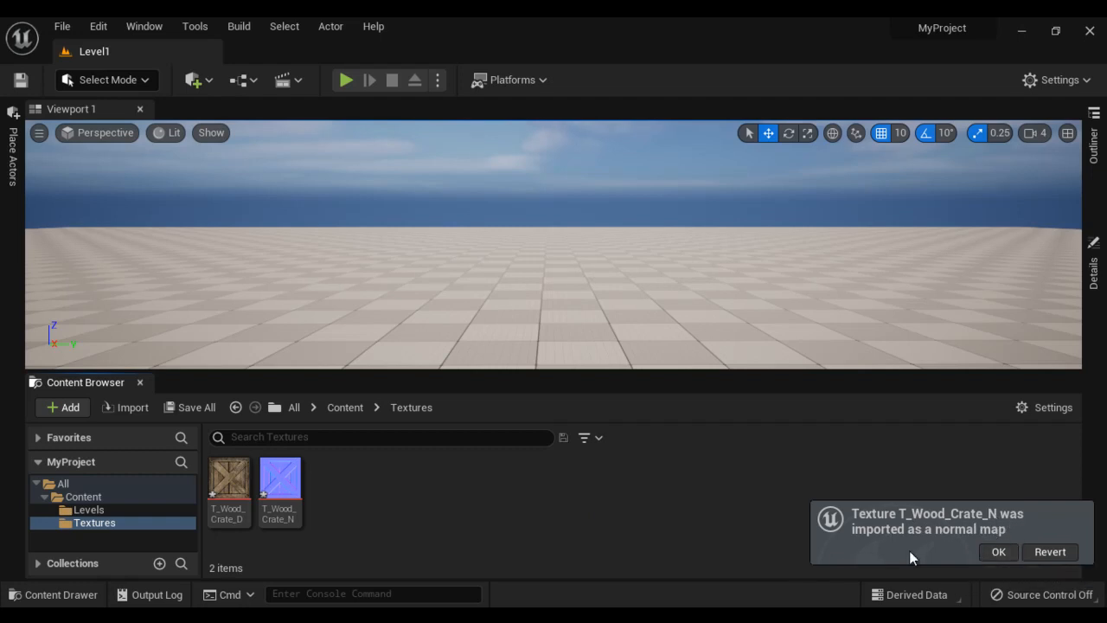
left_click(999, 551)
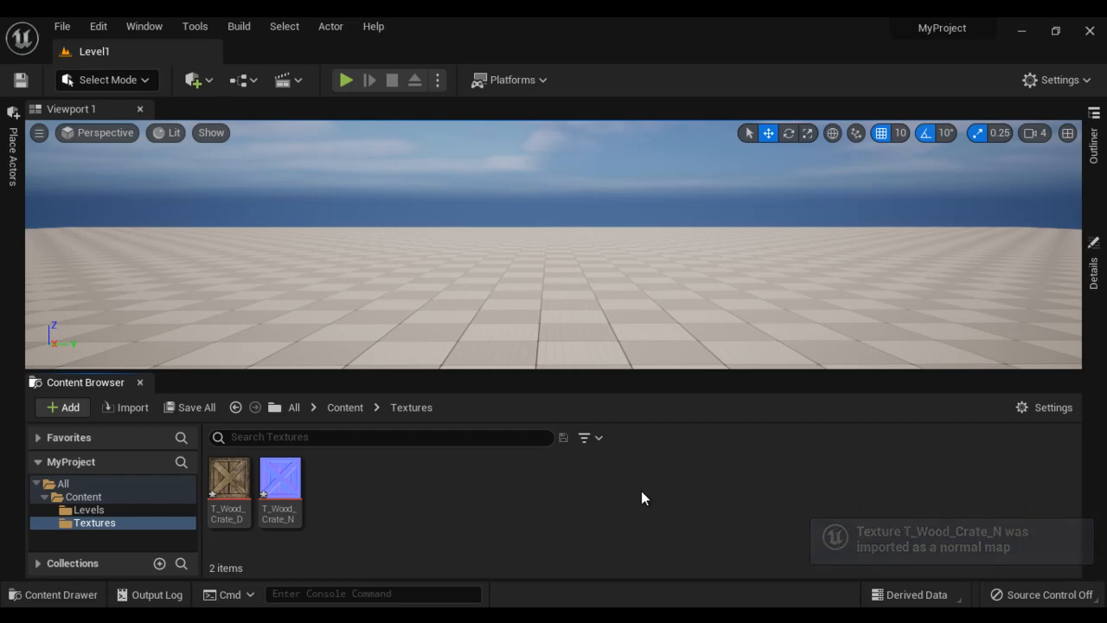
Create another folder named Materials inside the Content folder.
right_click(98, 504)
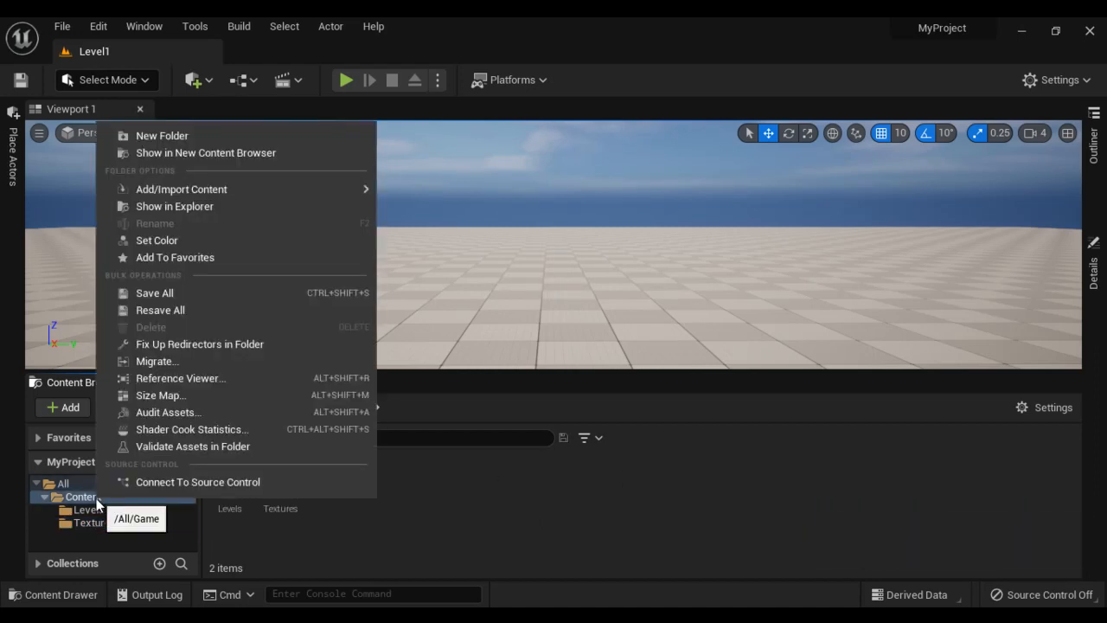
left_click(189, 135)
type("Materials")
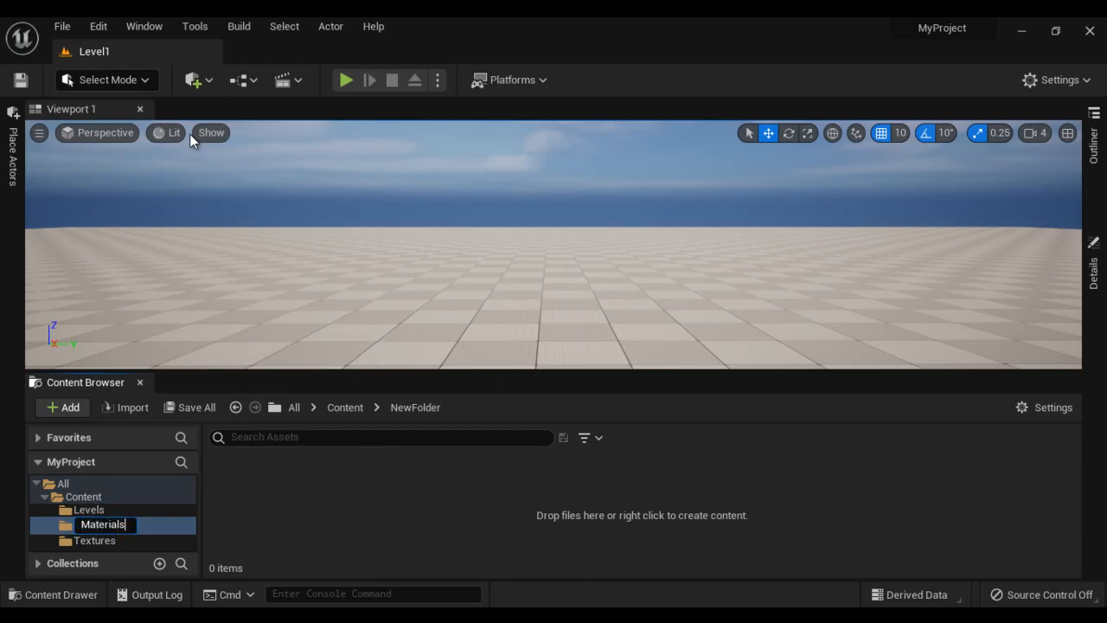
key("Return")
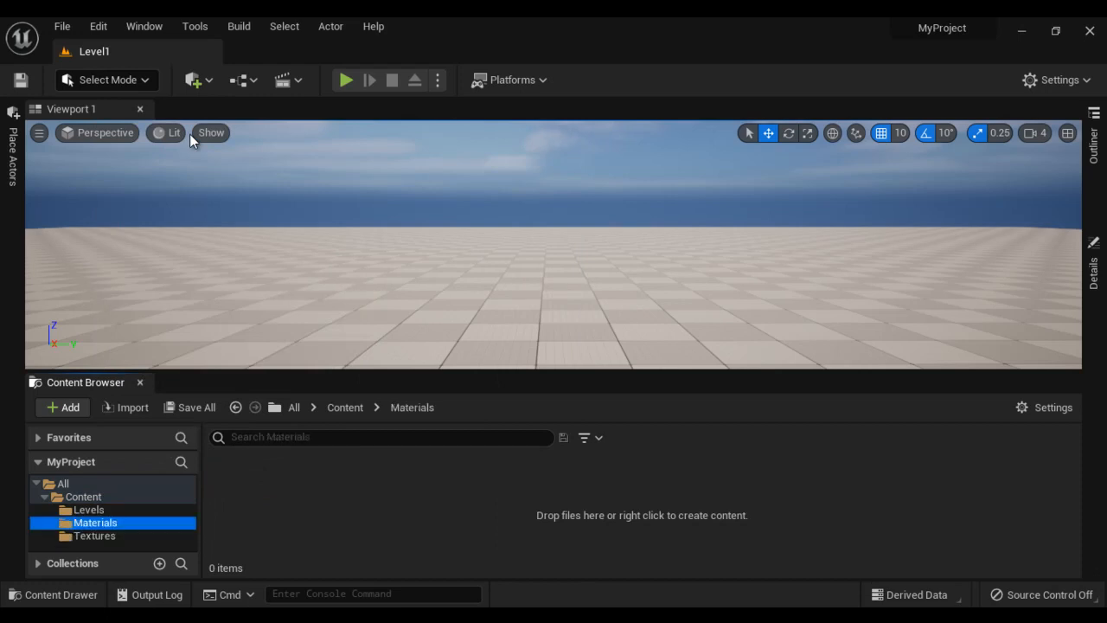
Create a new material named M_Wood_Crate in the Materials folder.
right_click(276, 495)
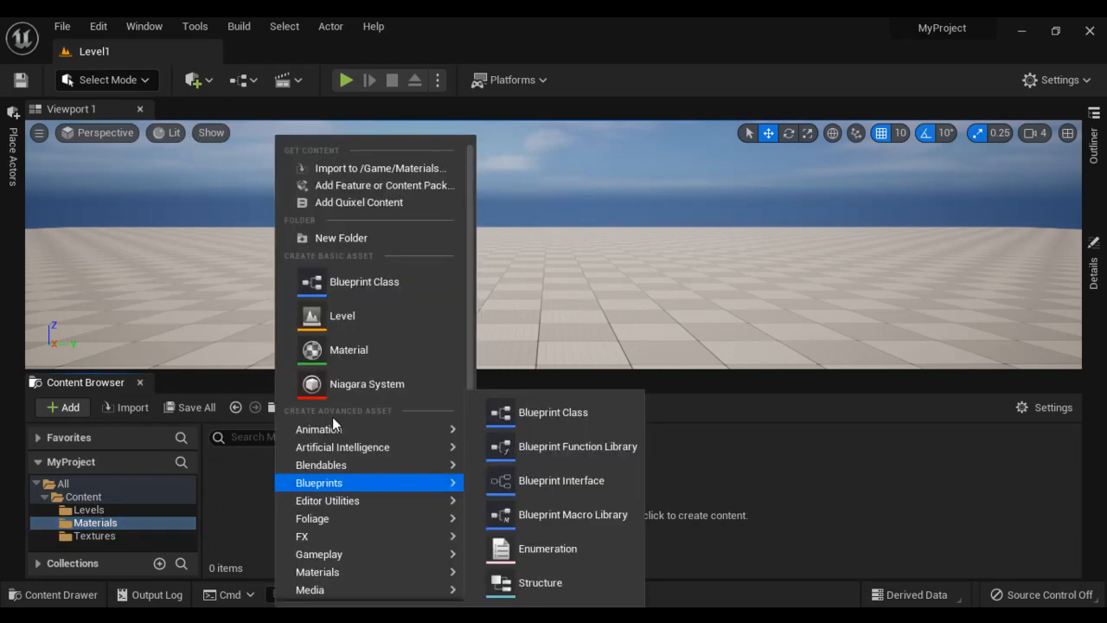
left_click(376, 355)
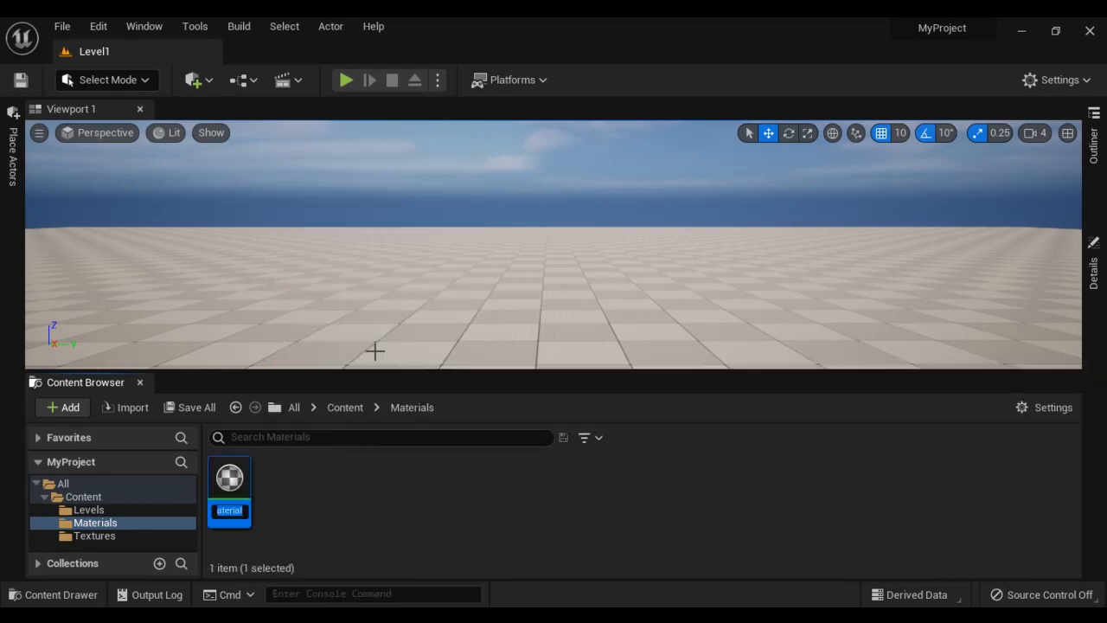
type("M_Wood")
key("BackSpace")
key("BackSpace")
key("BackSpace")
key("BackSpace")
type("Crate")
key("Return")
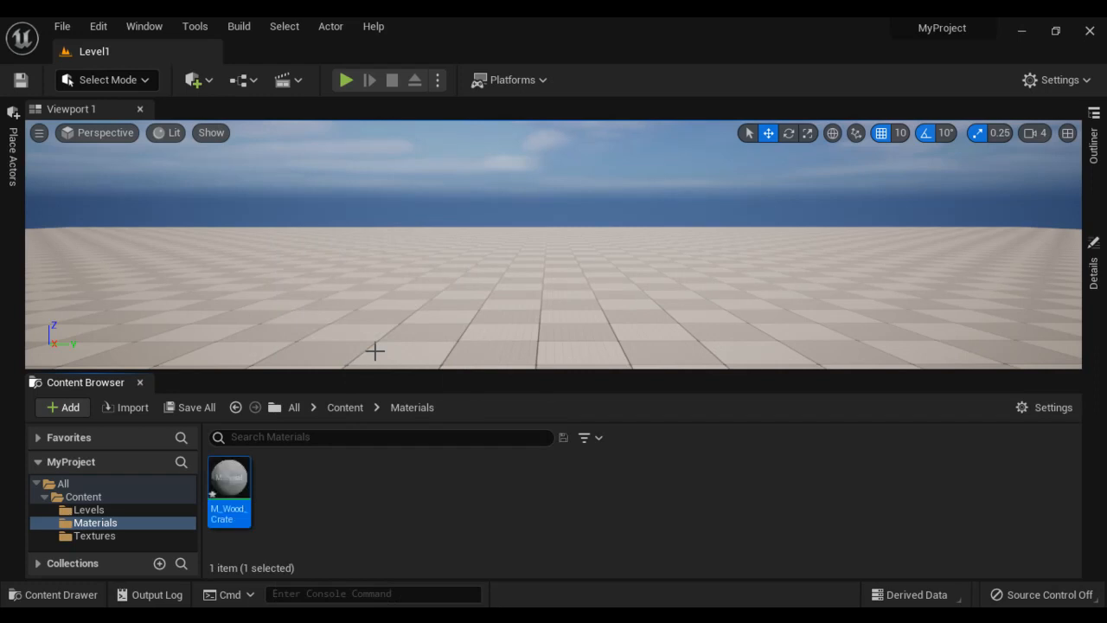
Open the M_Wood_Crate material for editing and dock its editor beside Level1.
double_click(236, 506)
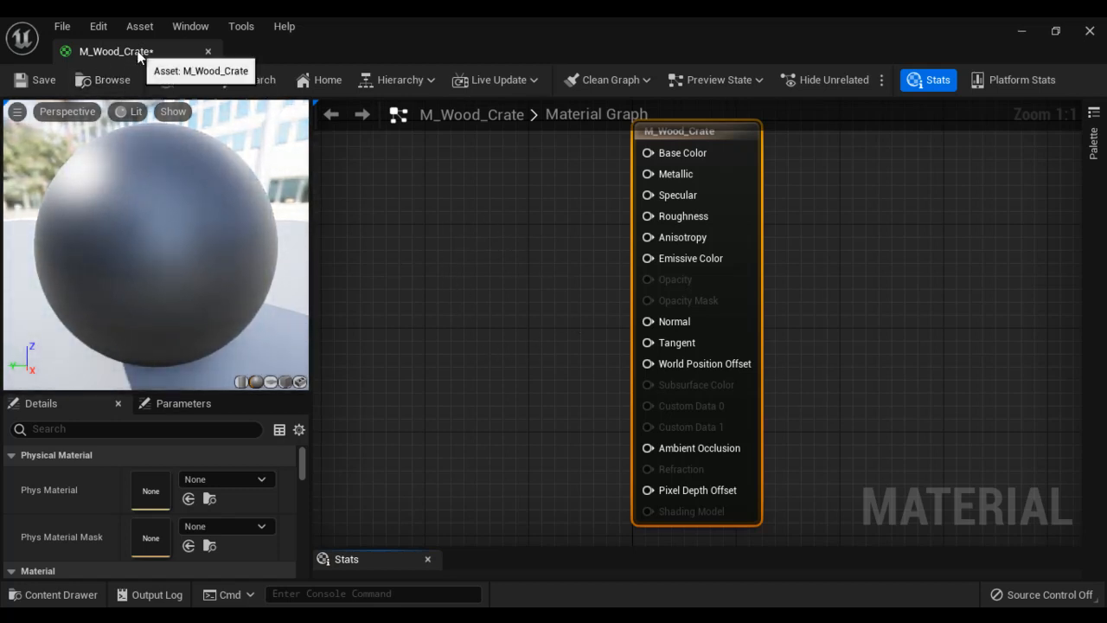
left_click_drag(193, 51, 317, 55)
left_click(188, 54)
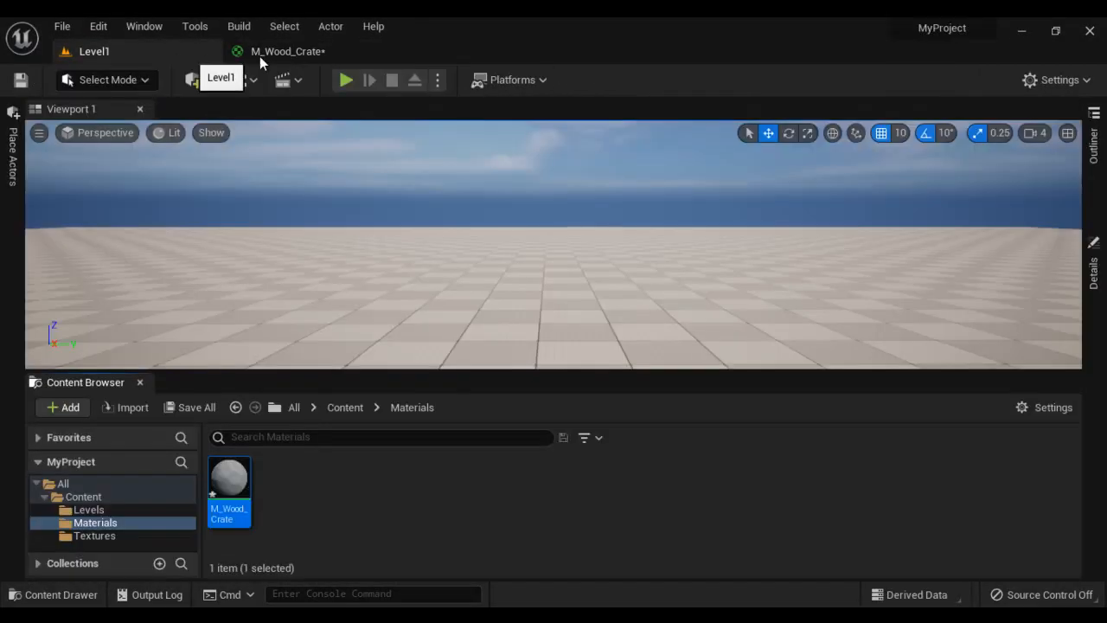
left_click(285, 54)
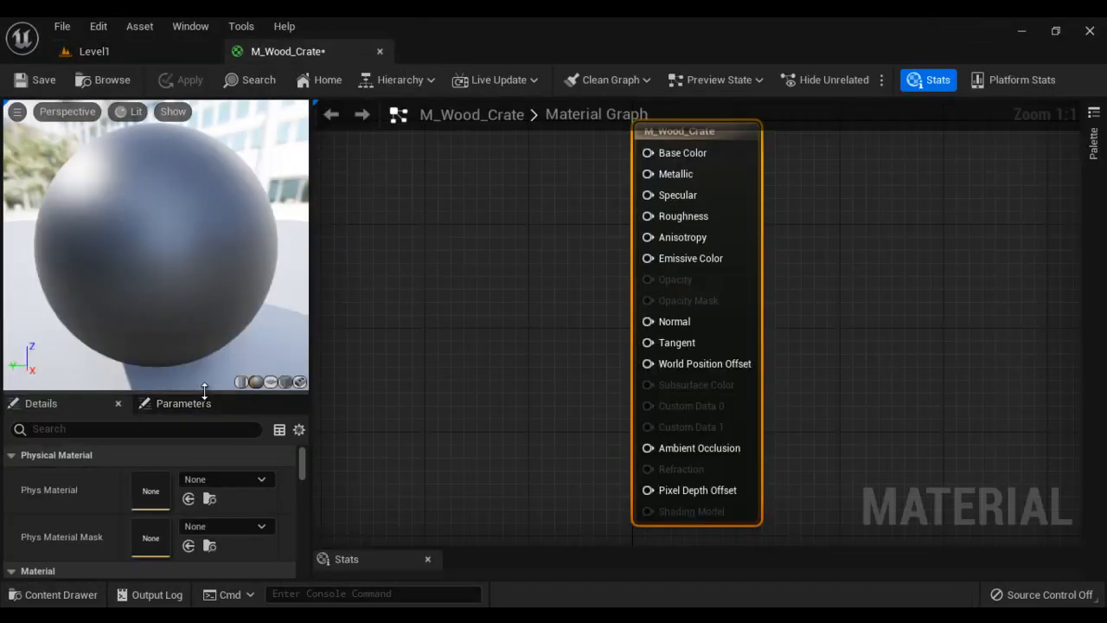
Enlarge the details area and review the material's domain, blend mode and shading model settings.
left_click_drag(201, 394, 200, 295)
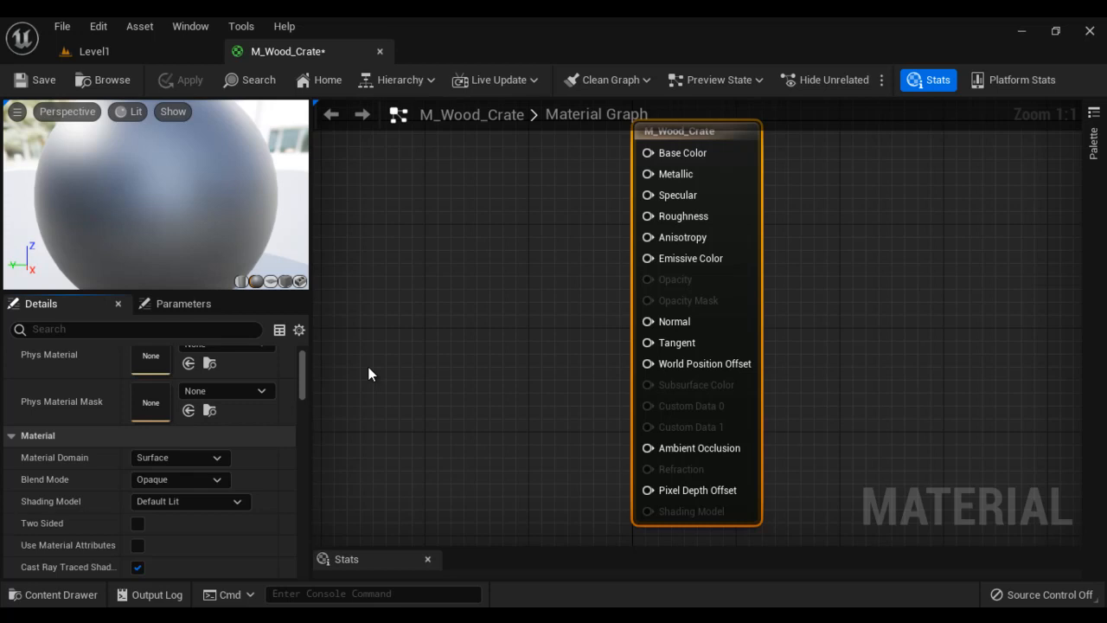
mouse_move(305, 370)
left_mouse_down()
mouse_move(304, 381)
mouse_move(303, 364)
left_mouse_up()
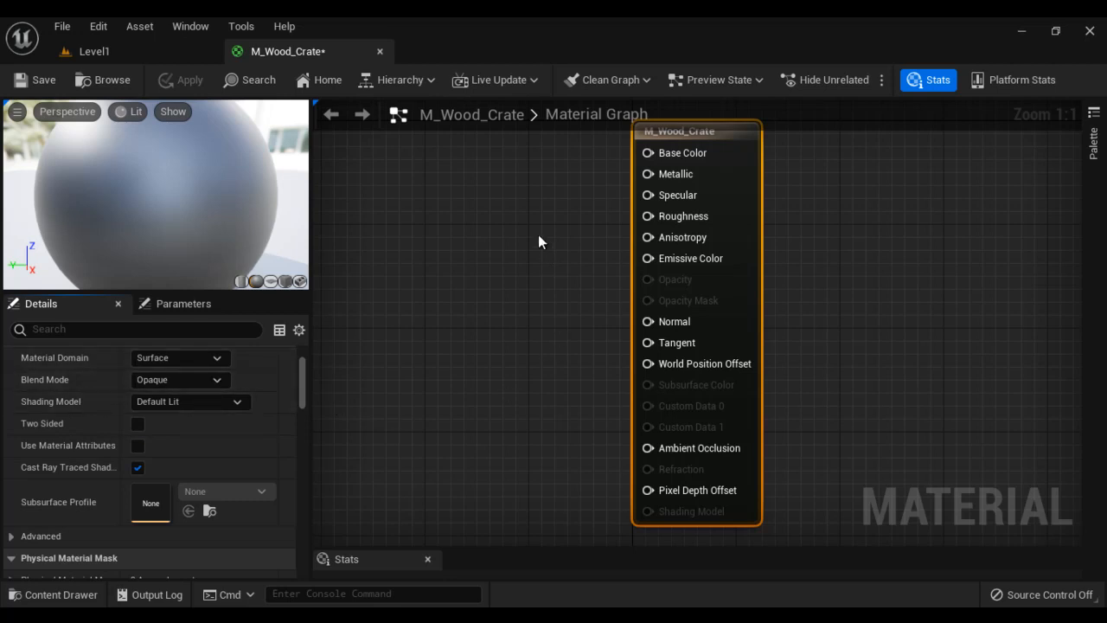
right_click_drag(539, 236, 556, 303)
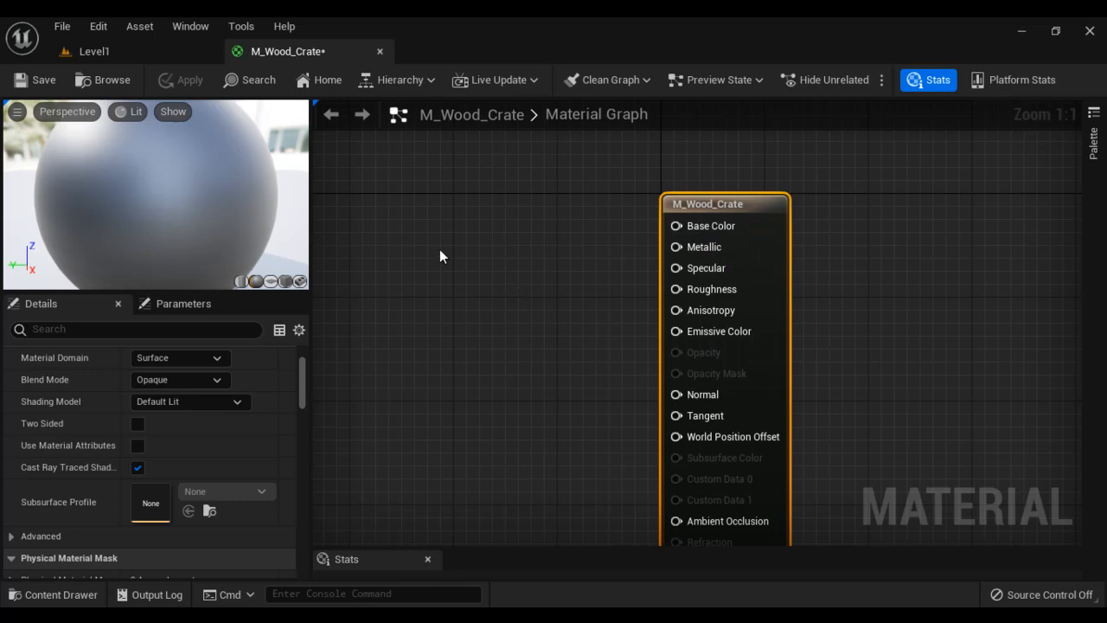
Add a Texture Sample node using T_Wood_Crate_D and connect its RGB output to the material's Base Color.
right_click(410, 221)
type("Tex")
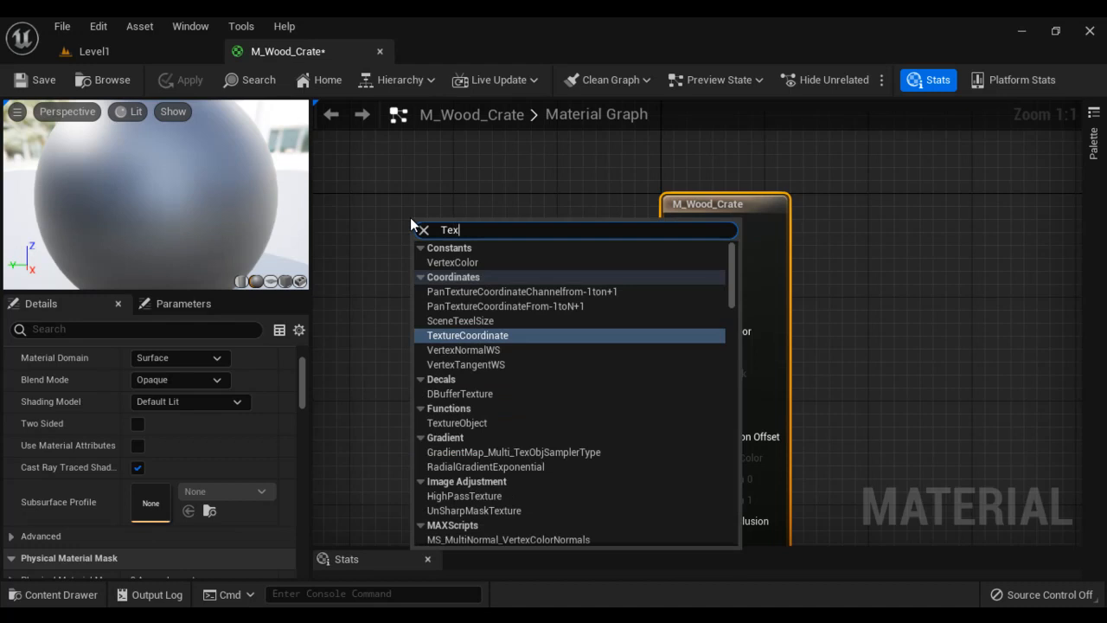
type("tu")
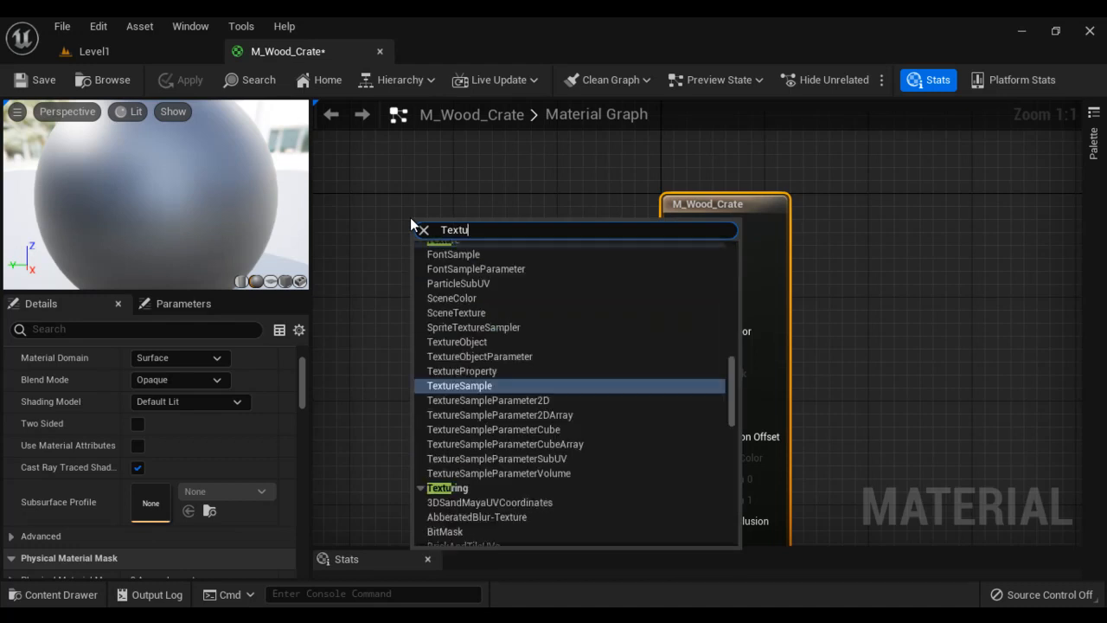
left_click(467, 386)
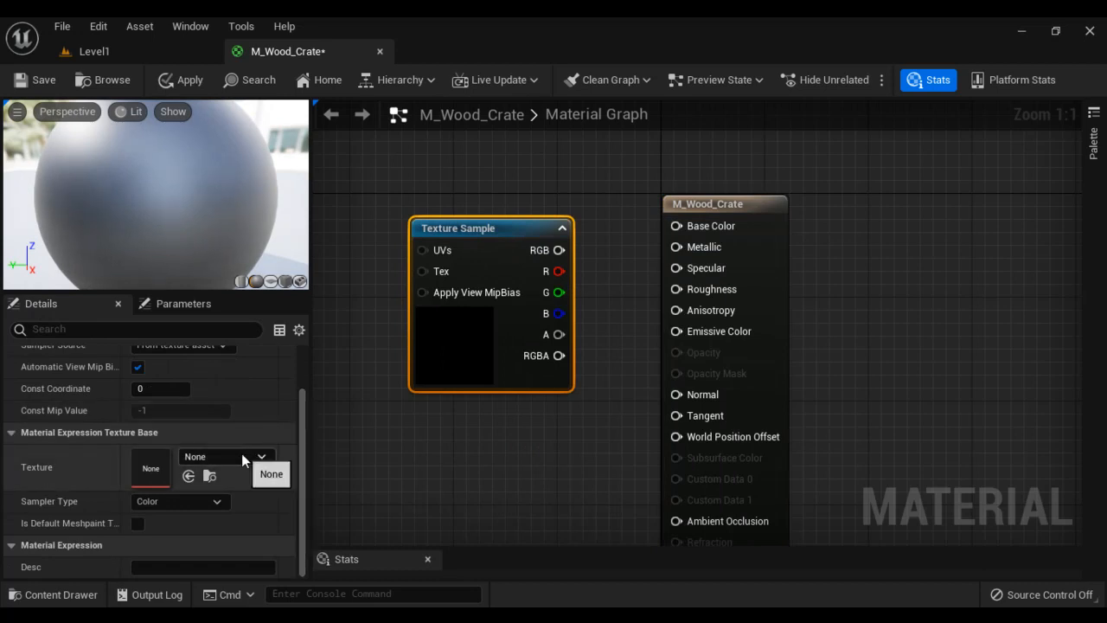
left_click(268, 459)
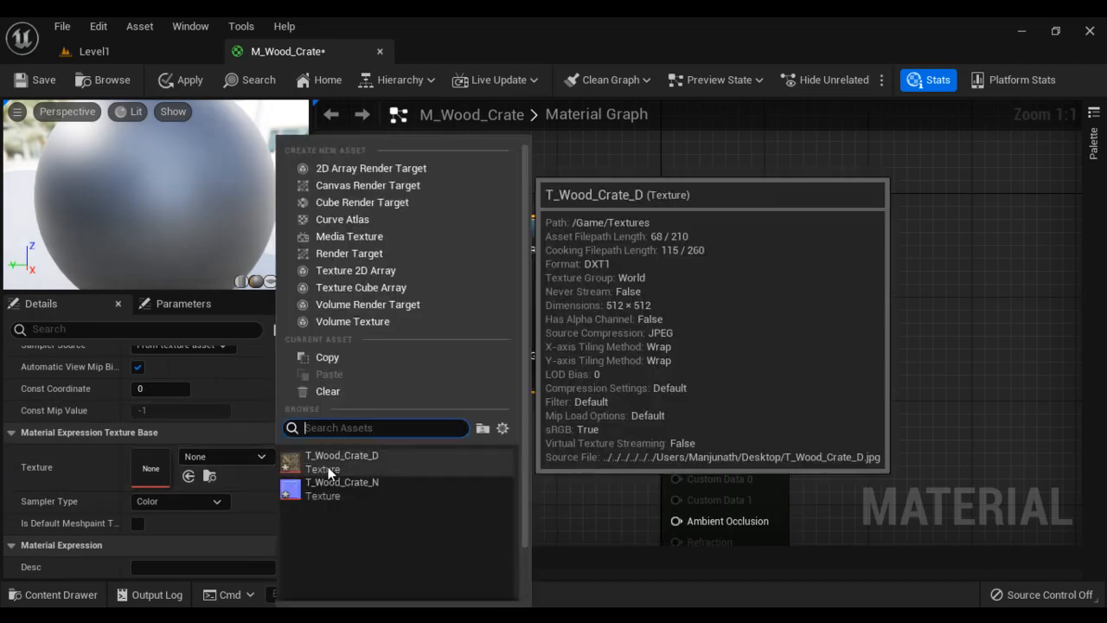
left_click(373, 462)
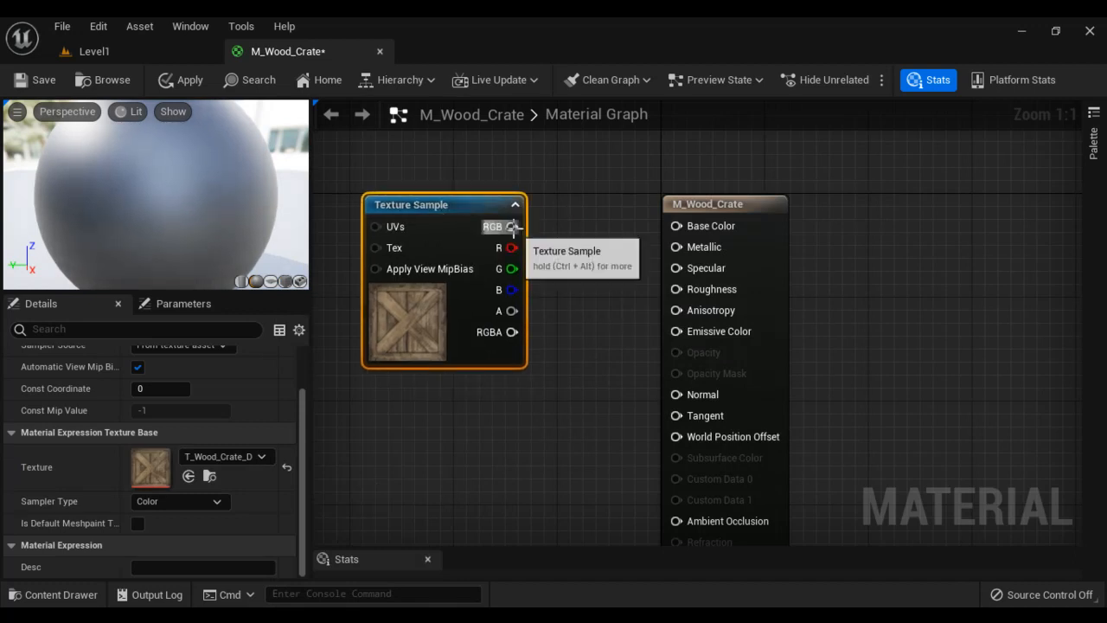
left_click_drag(513, 227, 683, 226)
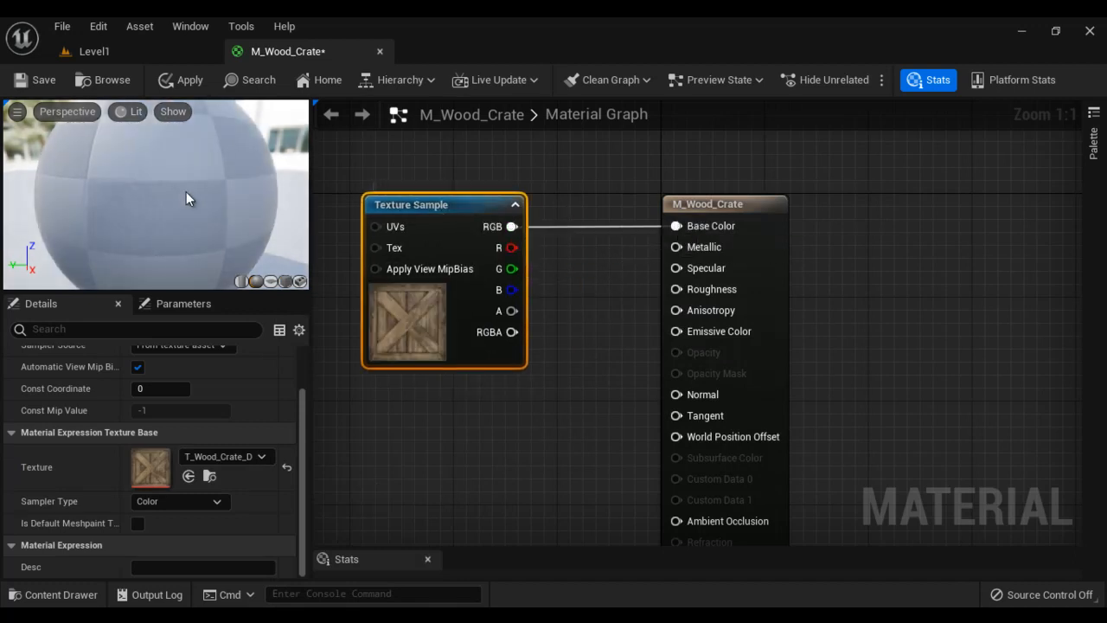
Switch the material preview to a cube, enlarge the preview area and examine the crate from different angles.
scroll(186, 192, "down", 8)
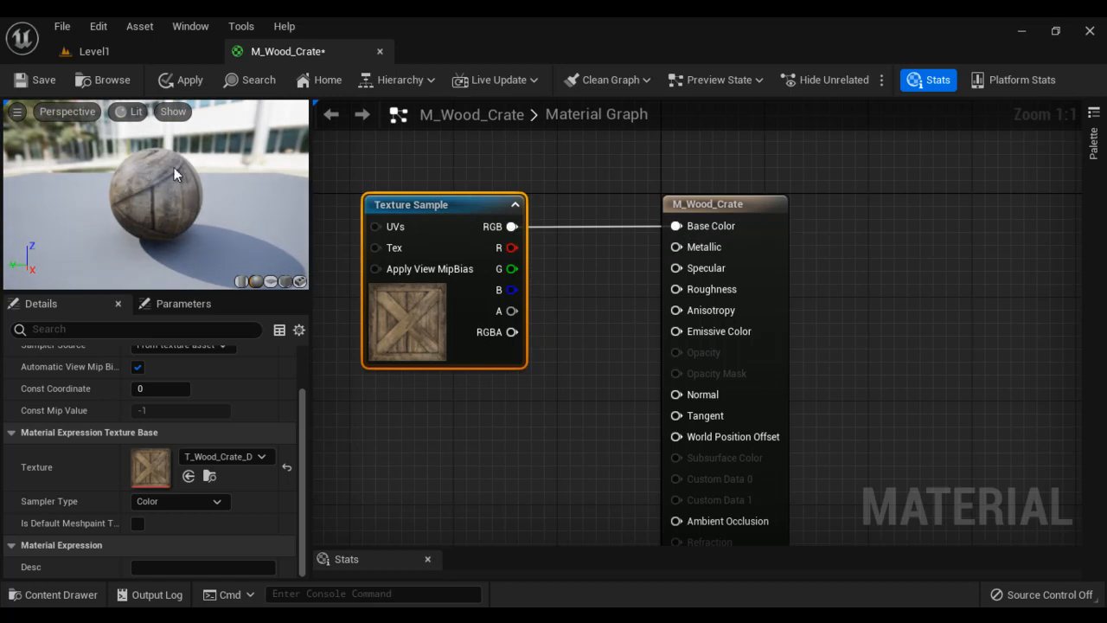
left_click(285, 283)
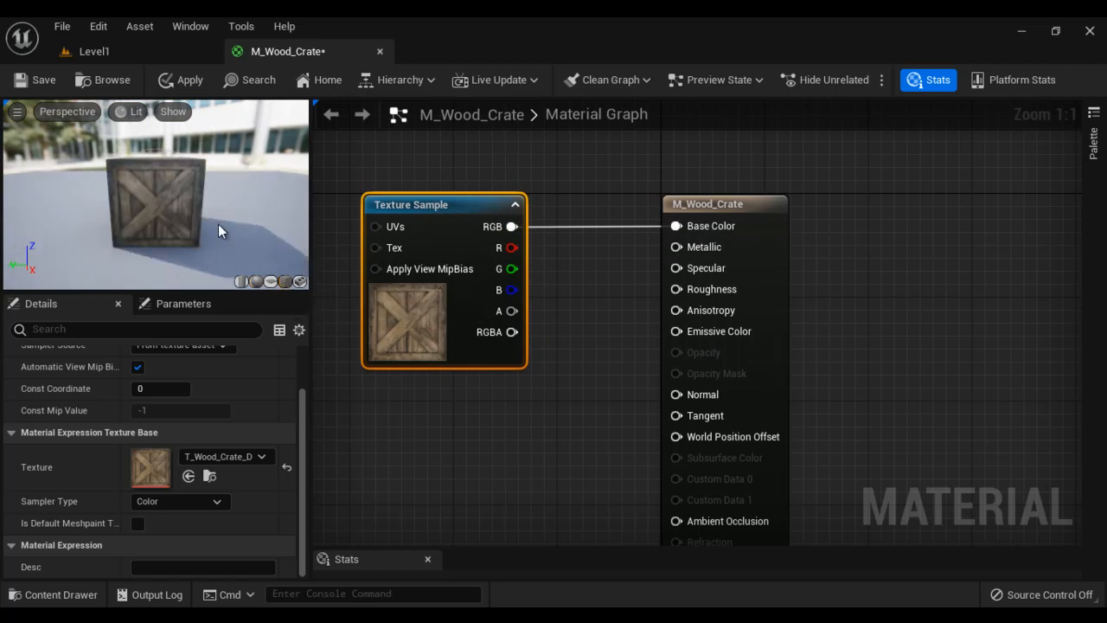
left_click_drag(164, 246, 117, 358)
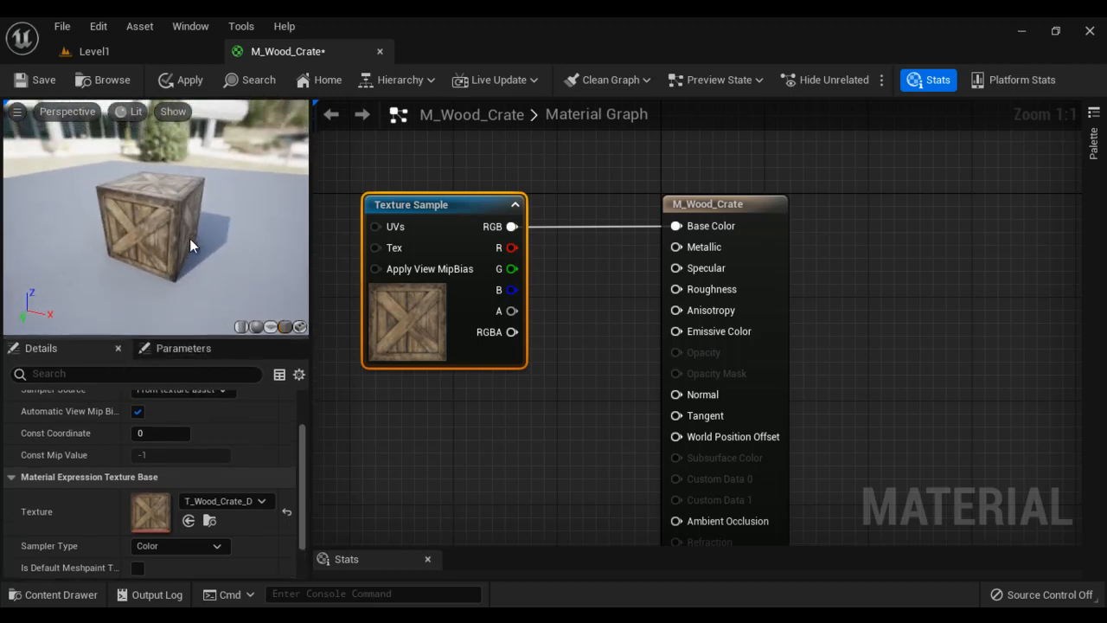
left_click_drag(205, 273, 180, 236)
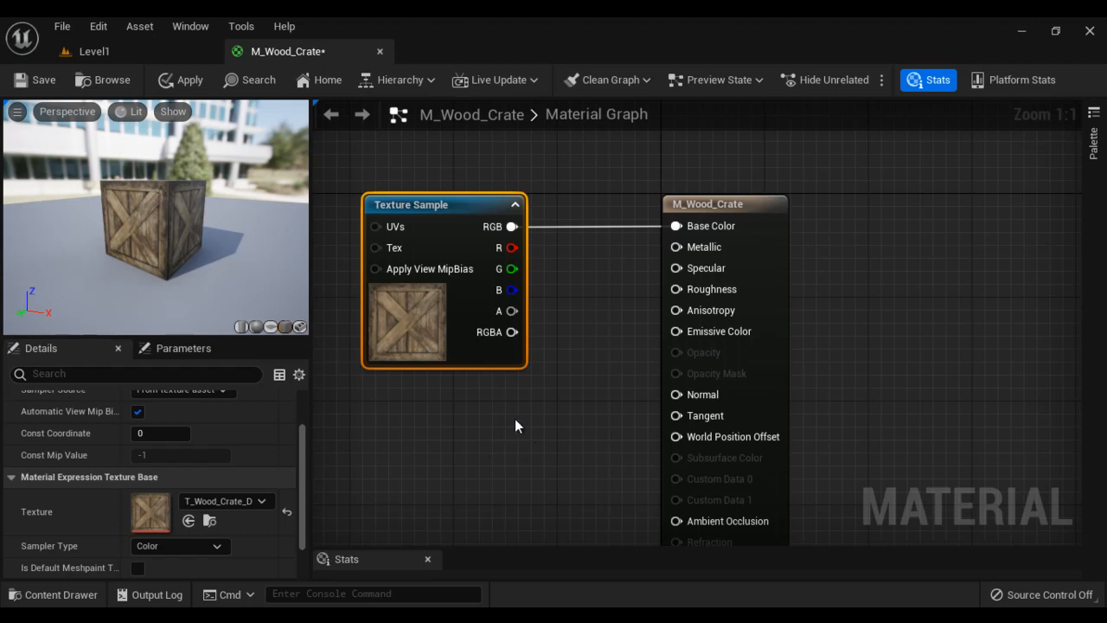
Add a Constant node below the Texture Sample and connect its output to the material's Metallic input.
right_click(480, 407)
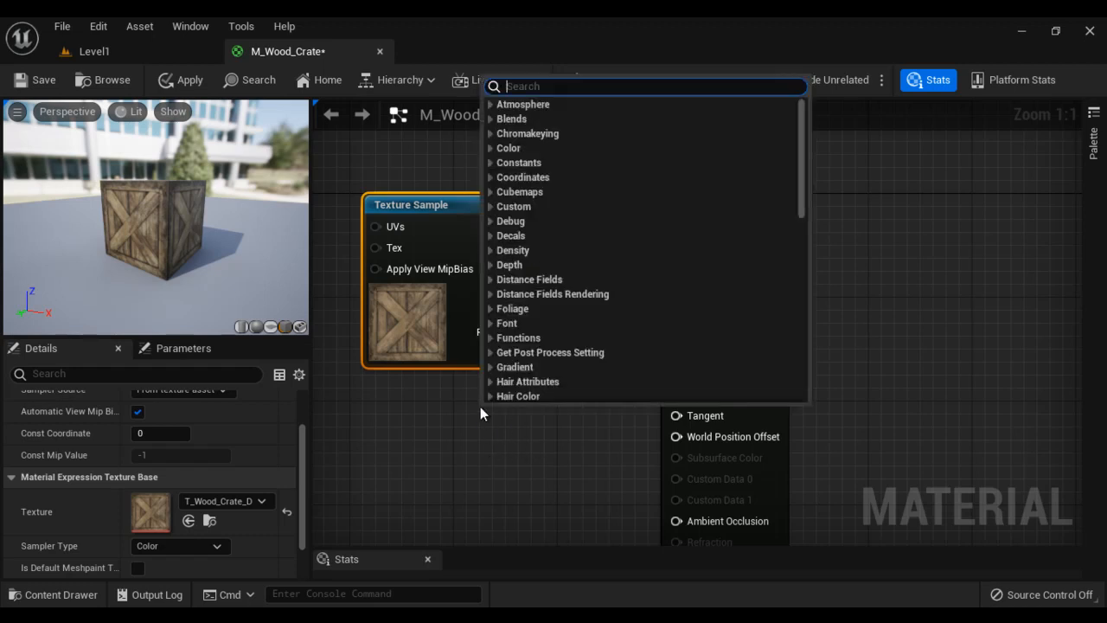
type("cons")
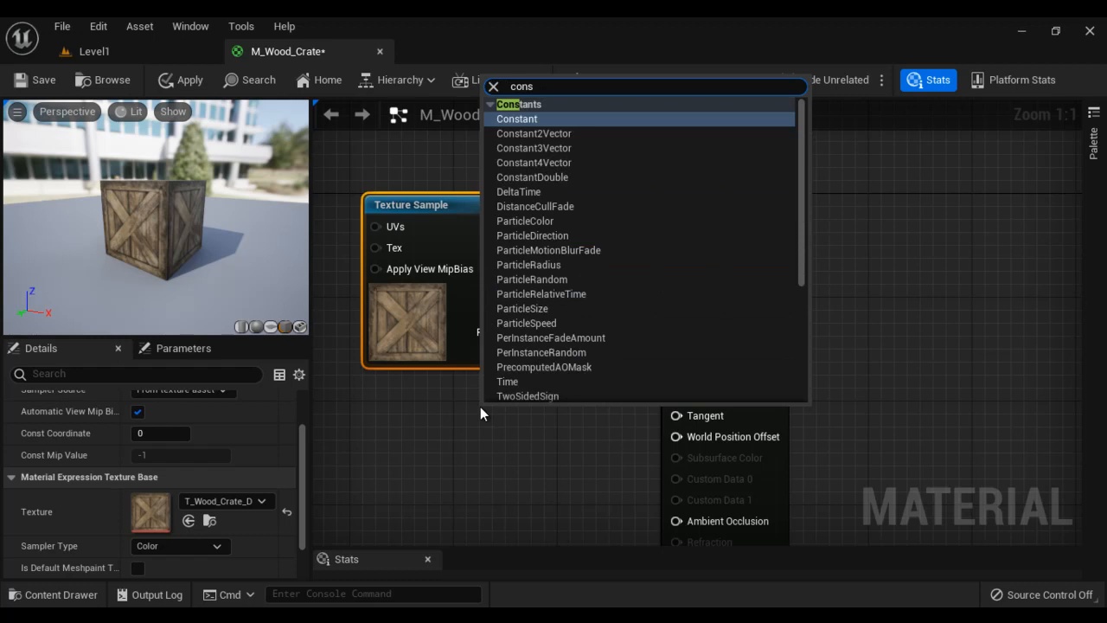
left_click(538, 120)
left_click_drag(484, 433, 705, 250)
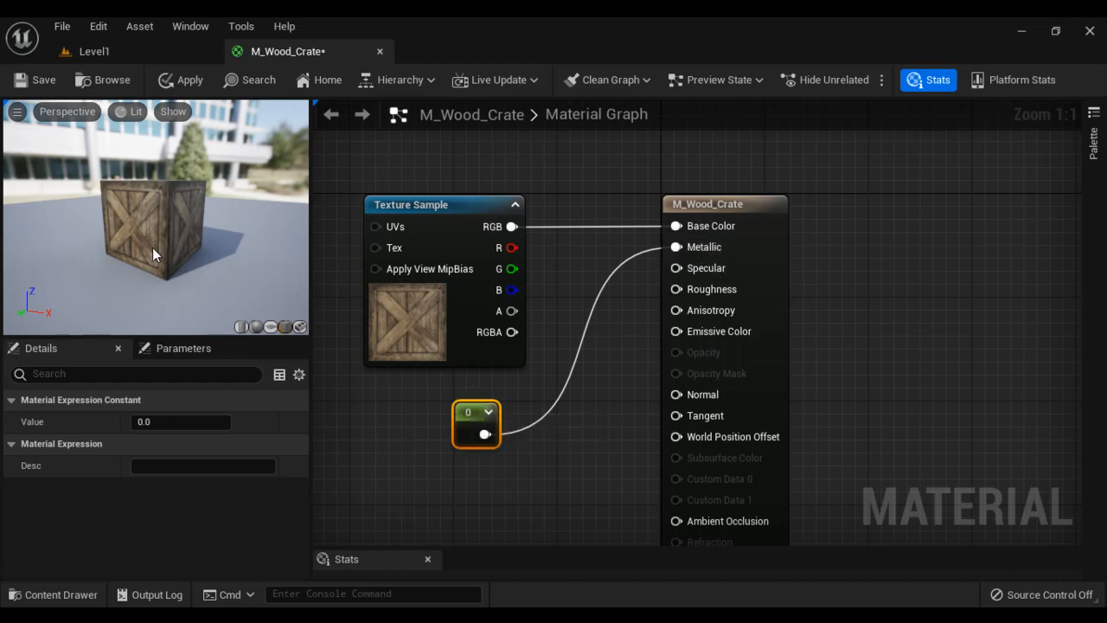
Set the Metallic constant to 1 and examine the effect on the crate preview from above.
left_click_drag(152, 247, 193, 328)
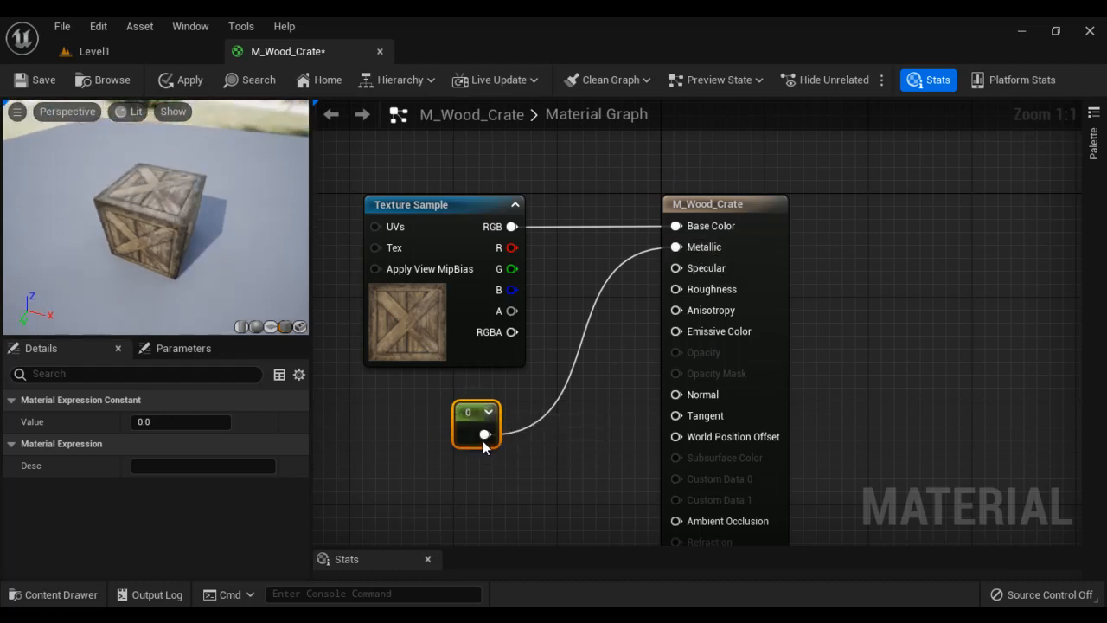
left_click(184, 422)
type("1")
key("Return")
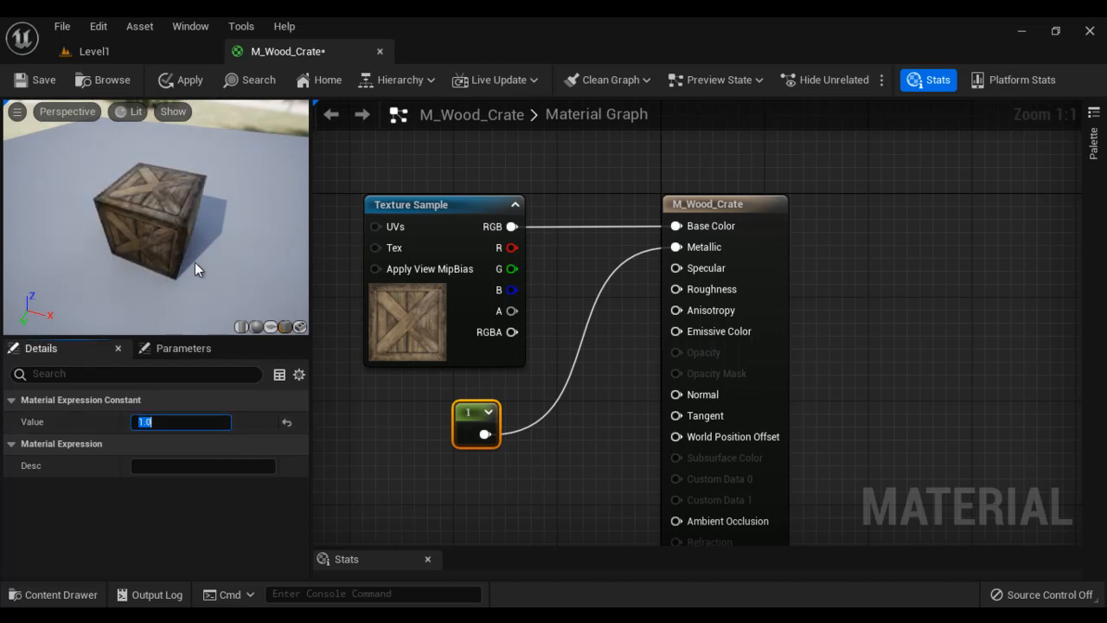
left_click_drag(195, 262, 271, 270)
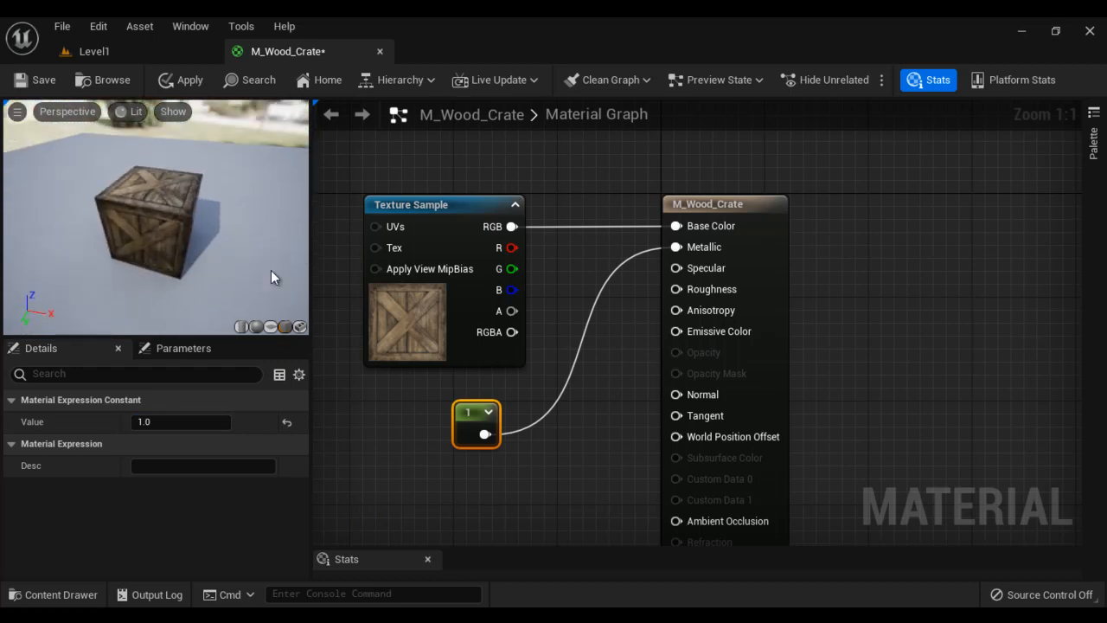
Return the Metallic constant's value to 0.
left_click(185, 421)
type("0")
key("Return")
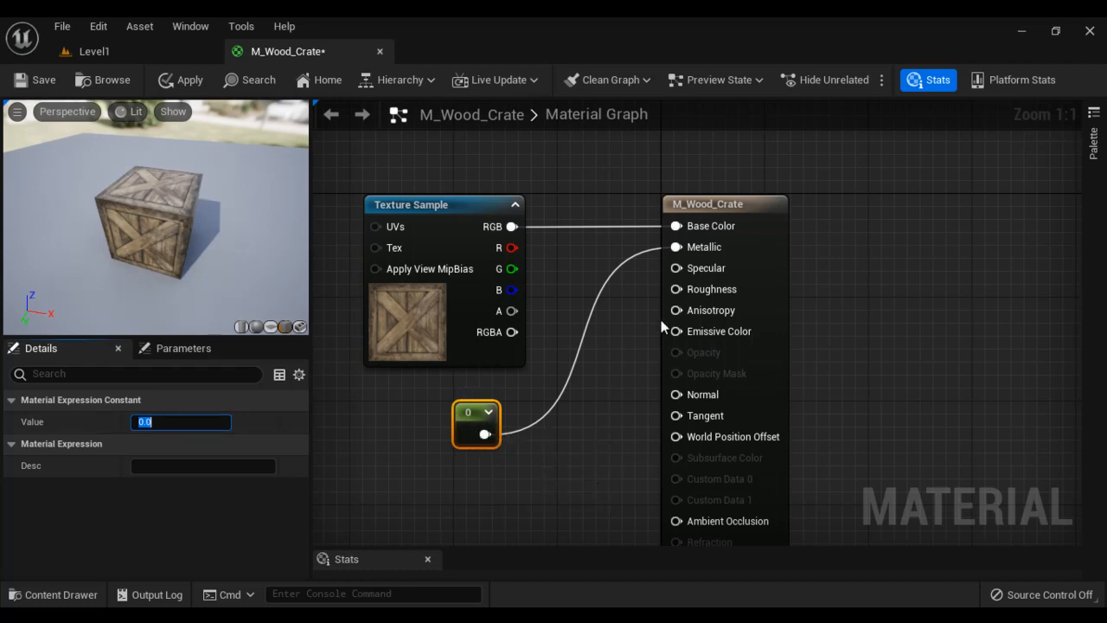
Add a second Constant node below the Metallic constant and connect its output to the material's Roughness input.
right_click(464, 488)
type("const")
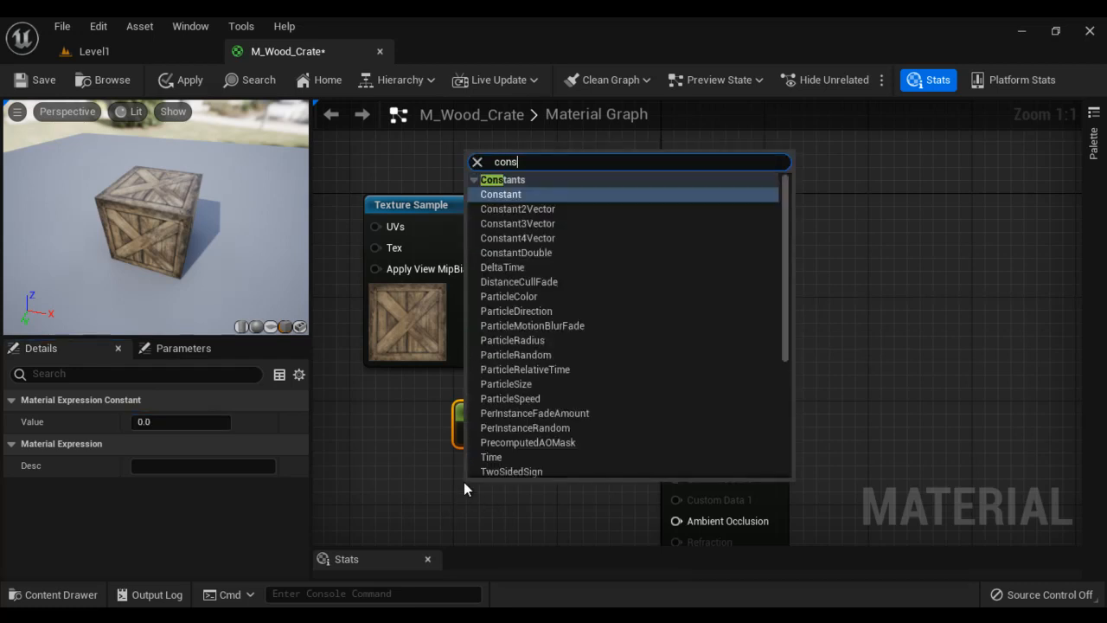
left_click(515, 198)
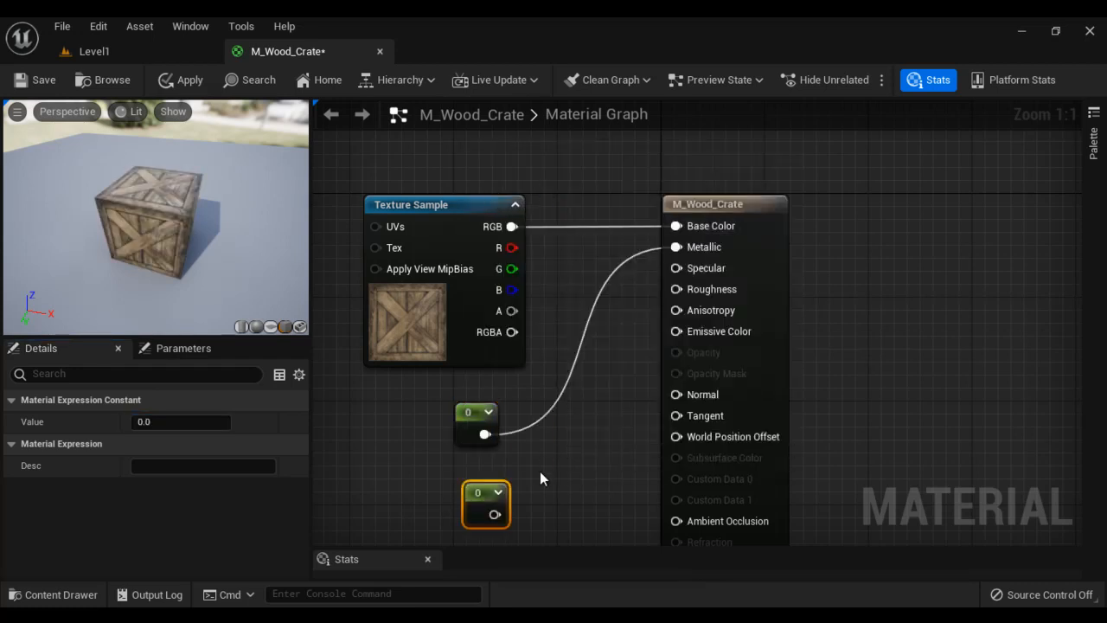
left_click_drag(495, 515, 699, 288)
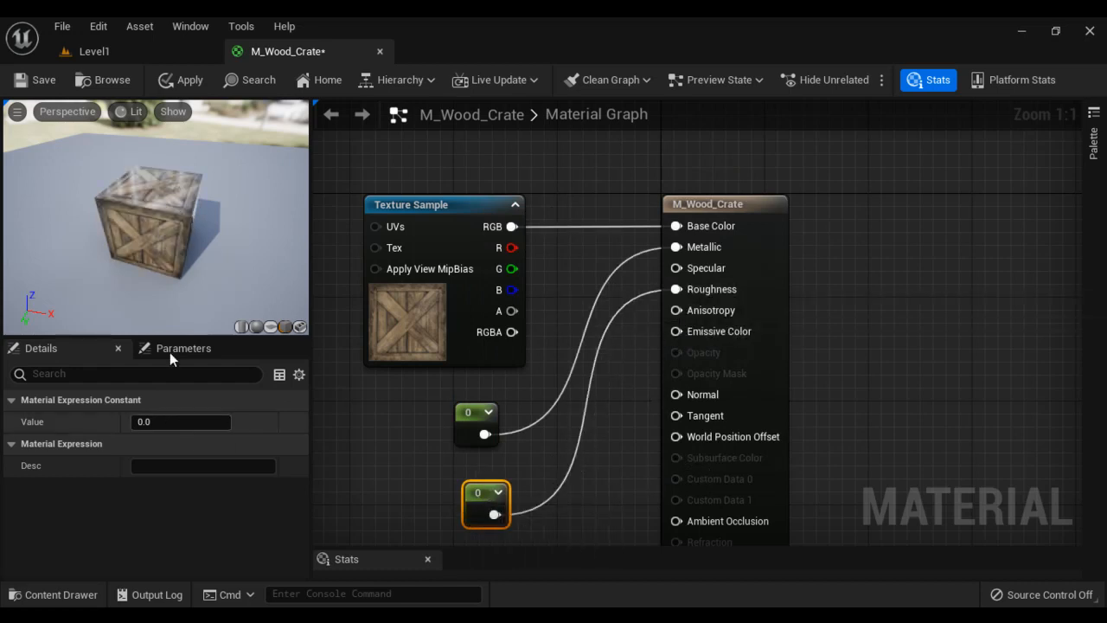
Try a value of 1 on the Roughness constant, settle on 0.8, and examine the crate preview from different angles.
left_click_drag(180, 261, 200, 250)
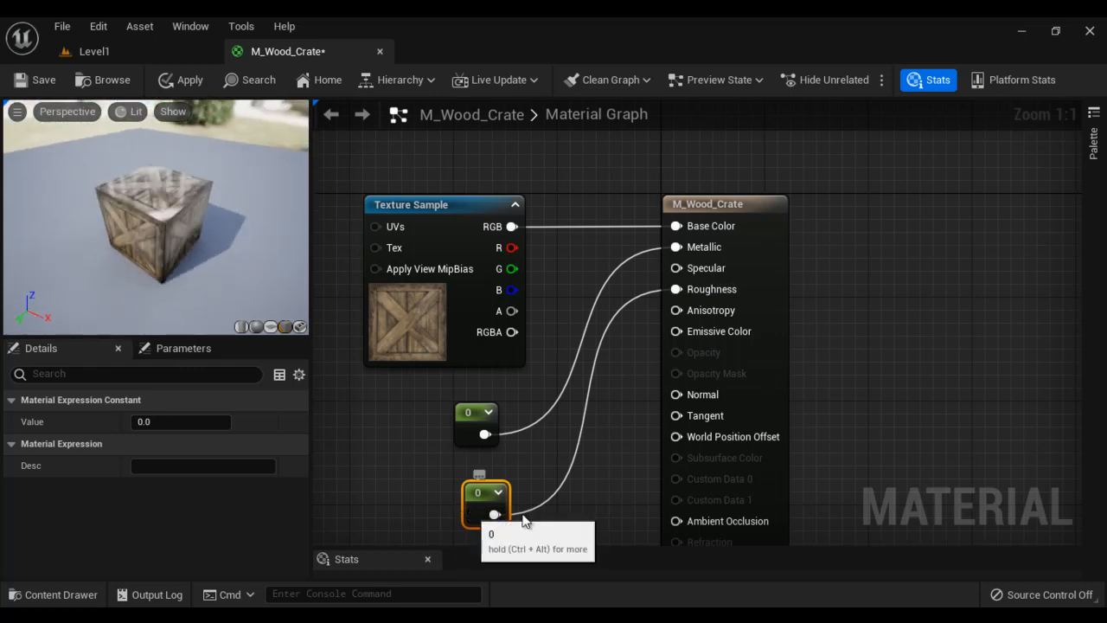
left_click(162, 423)
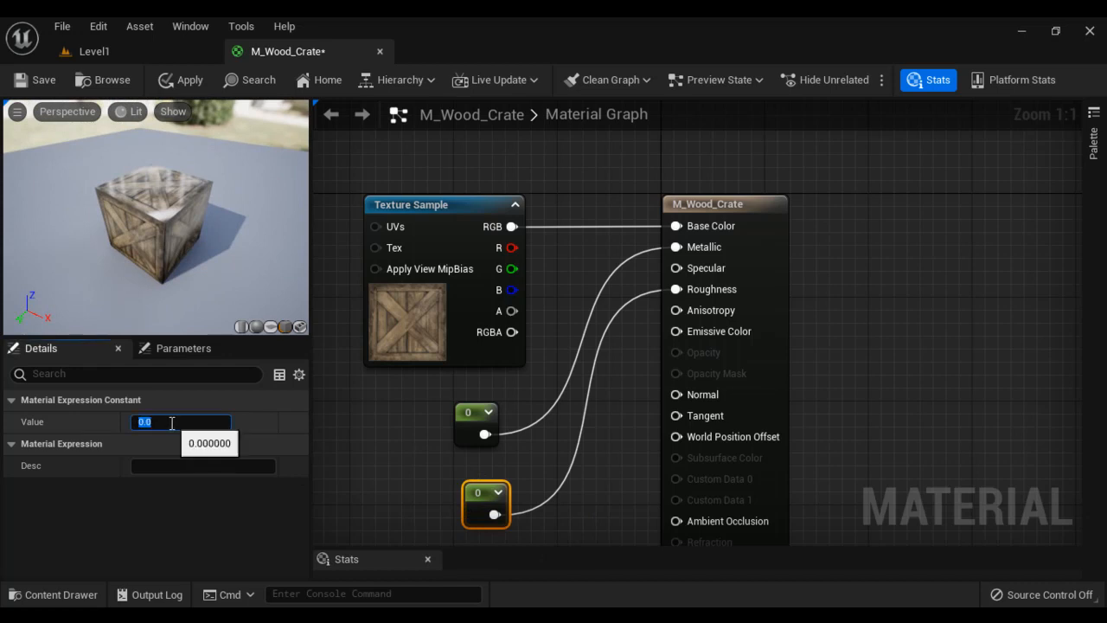
type("1")
key("Return")
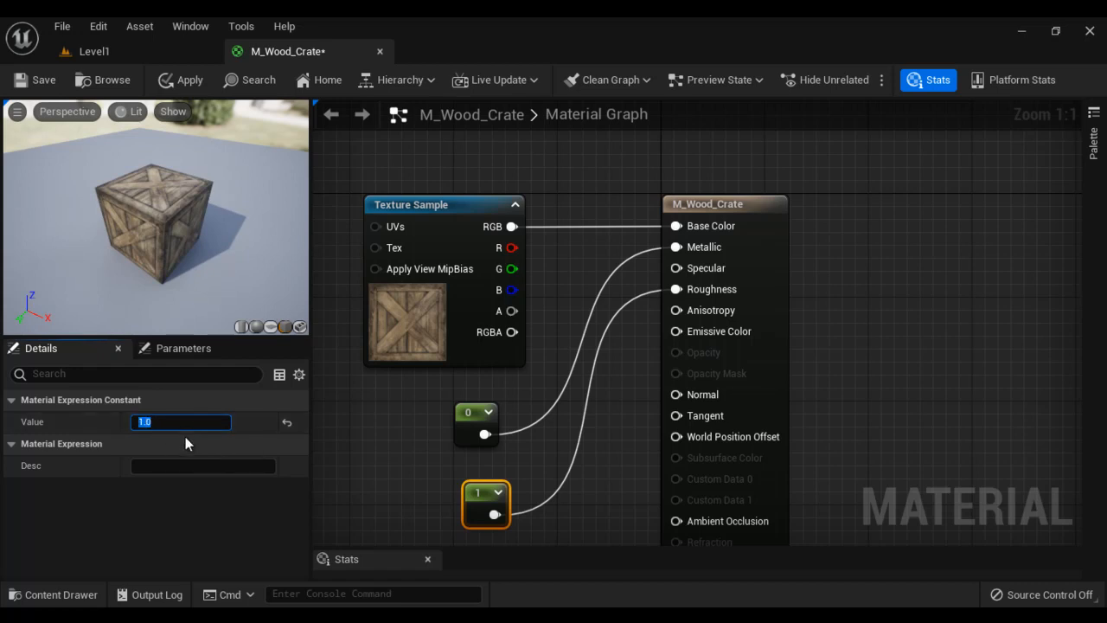
type("0.8")
key("Return")
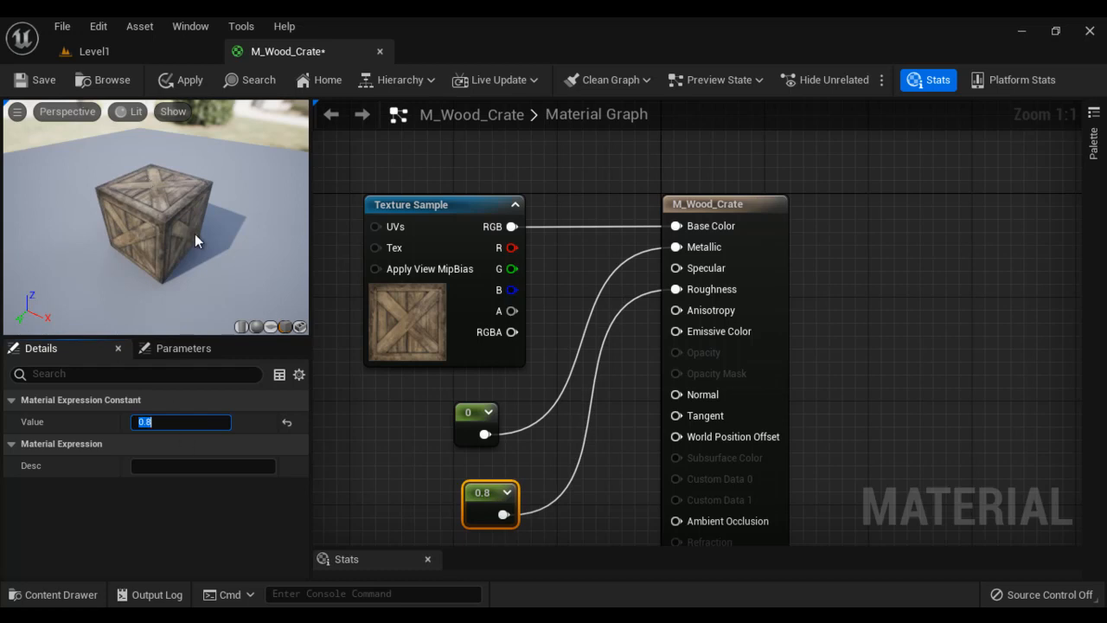
left_click_drag(195, 247, 294, 251)
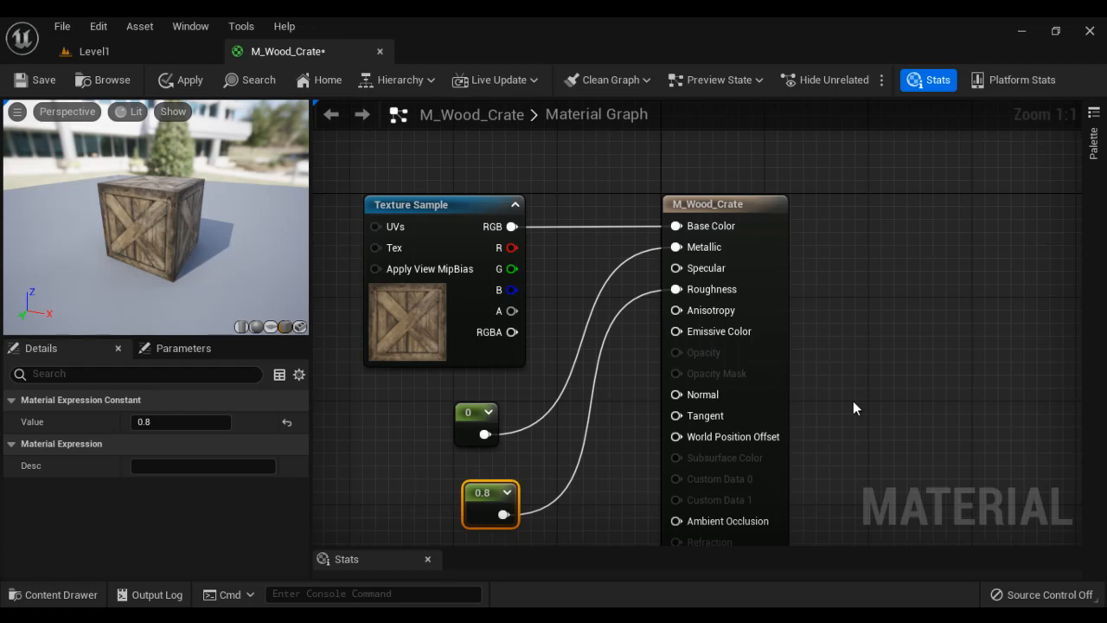
Add another Texture Sample node and place it directly below the Roughness constant.
right_click_drag(853, 401, 852, 213)
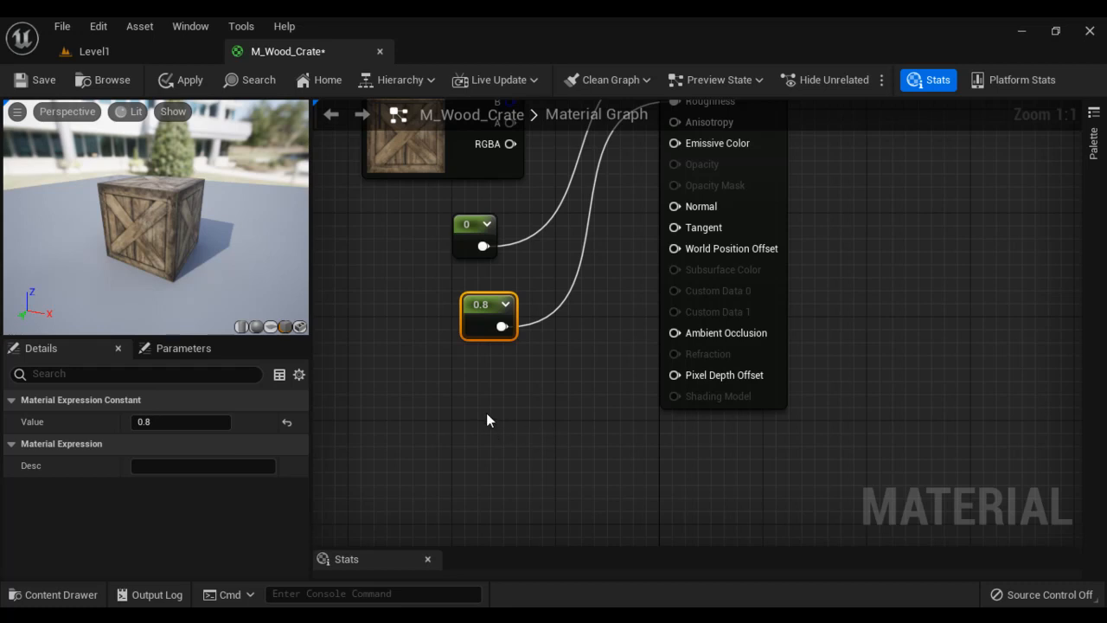
right_click(428, 394)
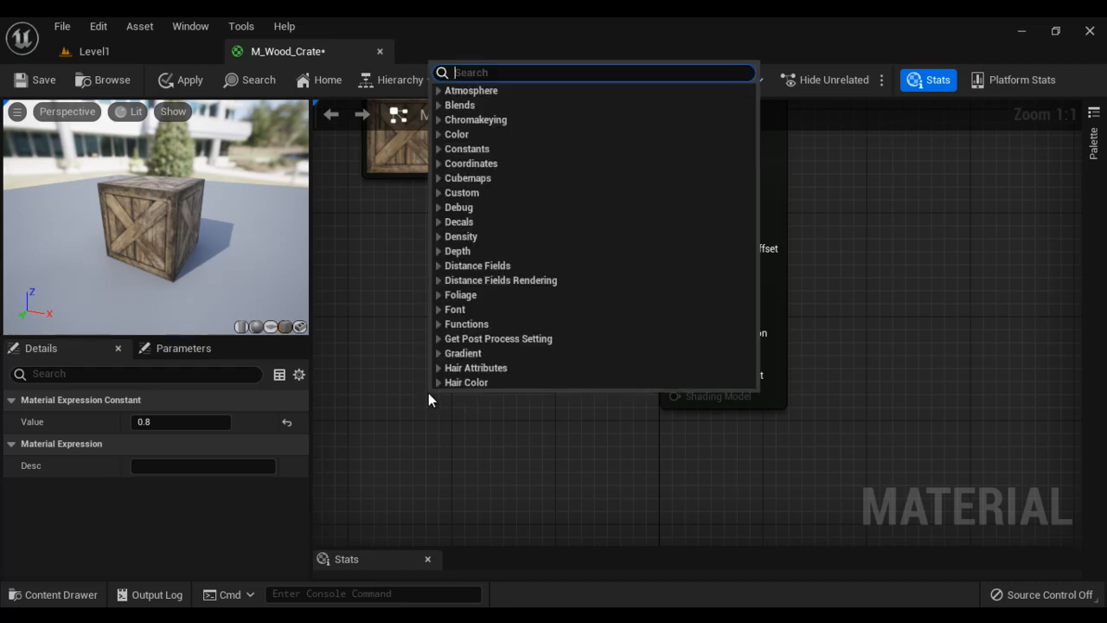
type("Tex")
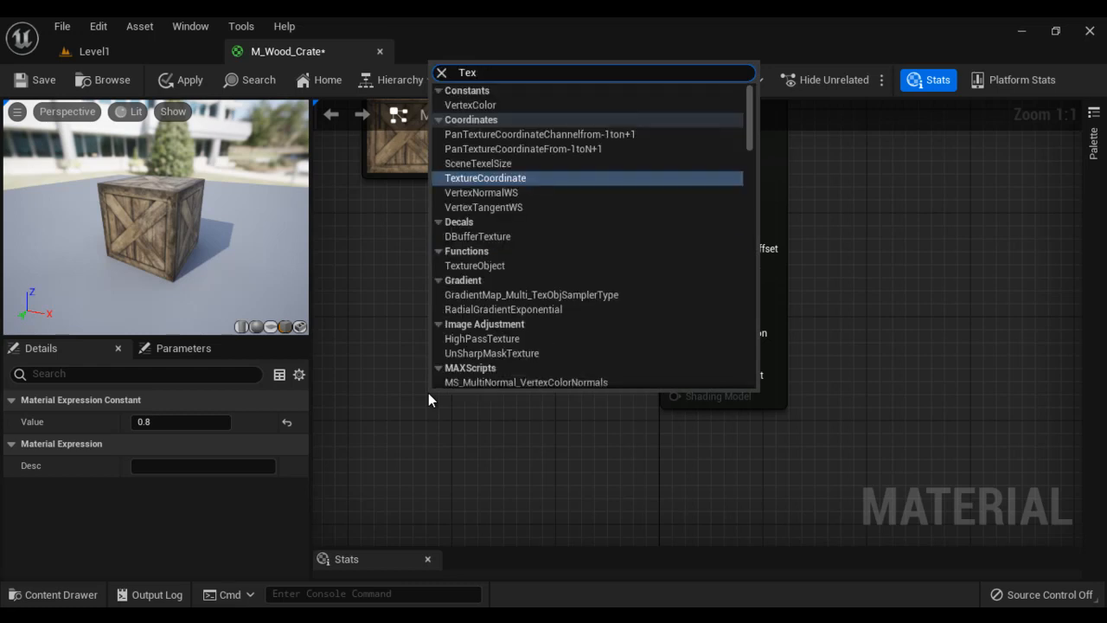
type("t")
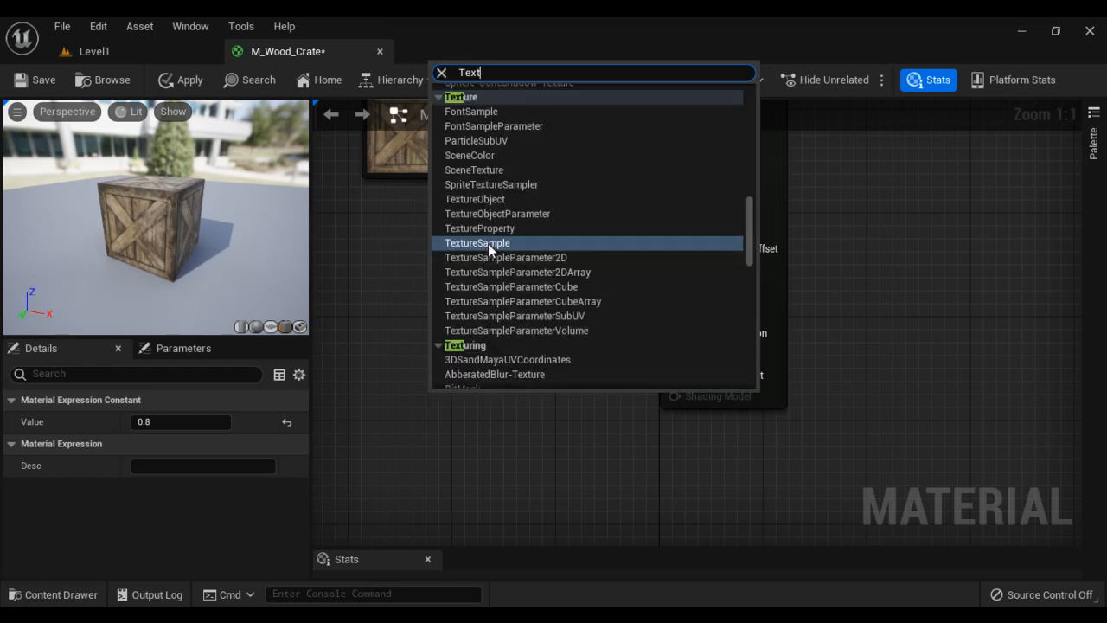
left_click(488, 243)
left_click_drag(509, 405, 469, 355)
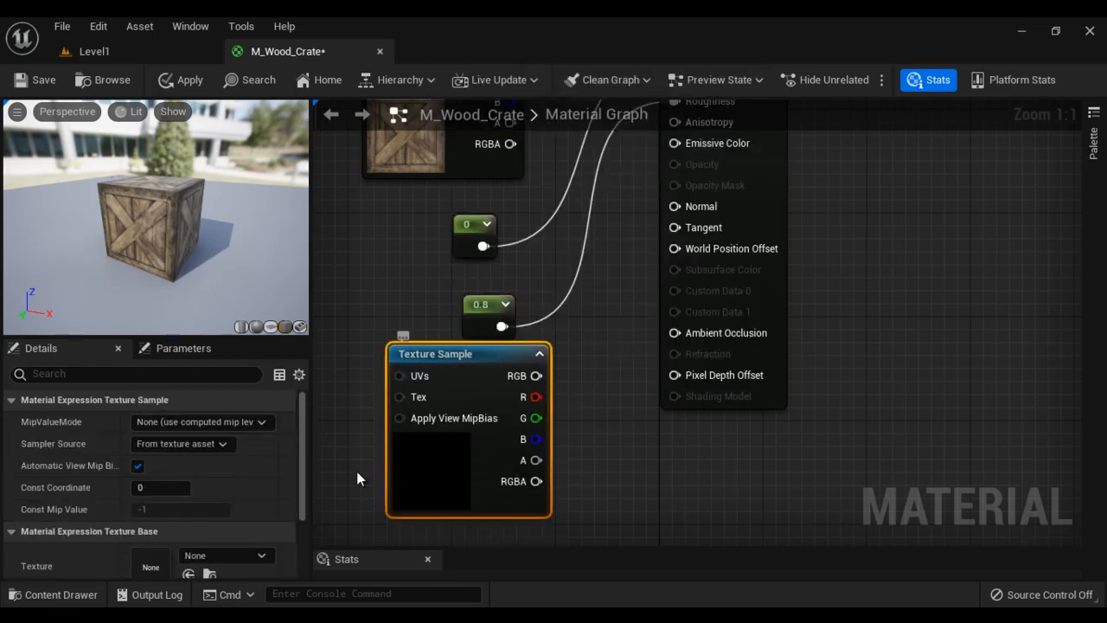
Assign T_Wood_Crate_N to the new Texture Sample and connect its RGB output to the material's Normal input.
left_click(267, 551)
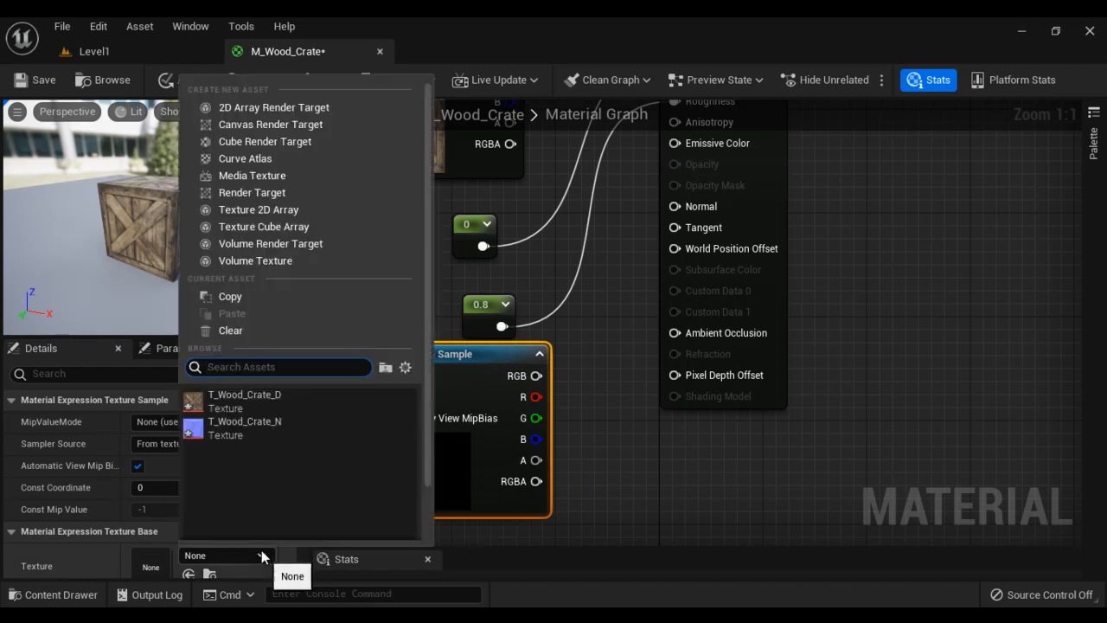
left_click(254, 426)
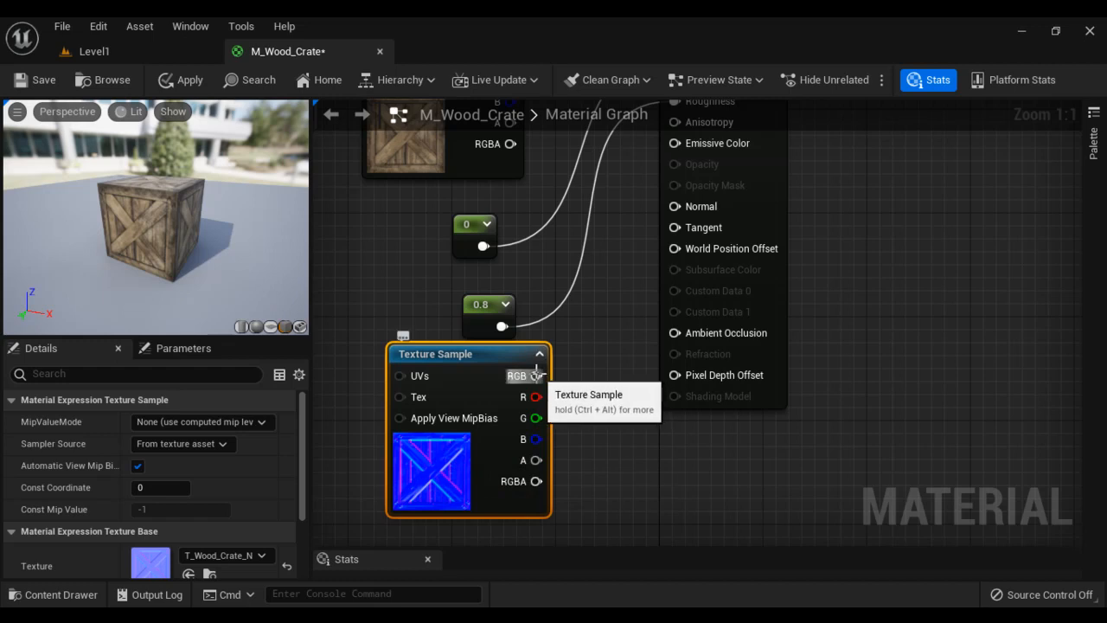
scroll(151, 226, "up", 3)
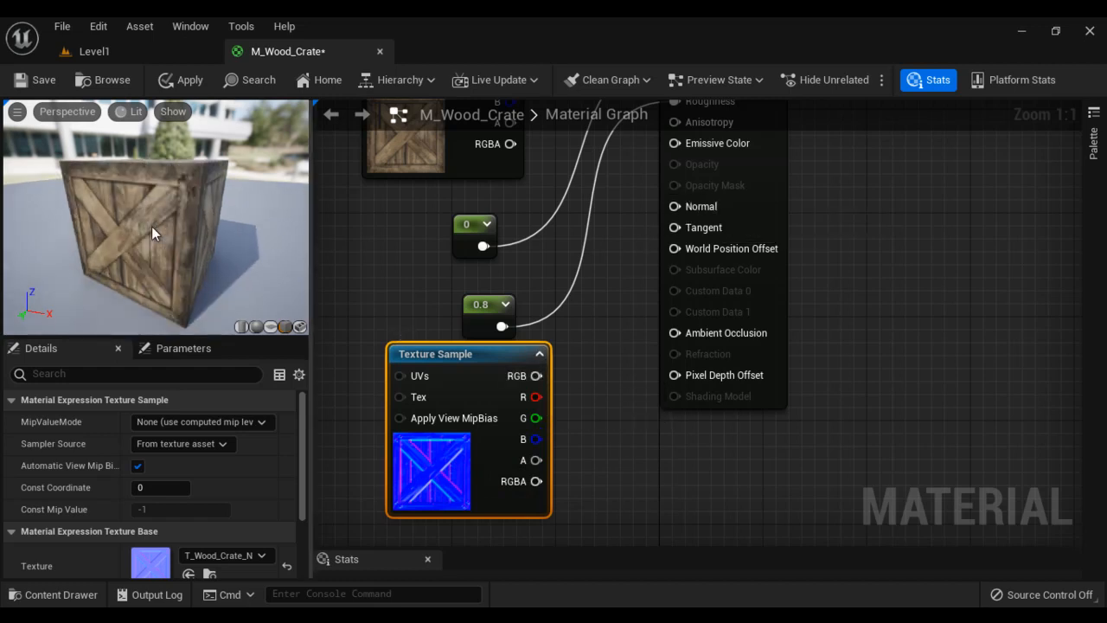
left_click_drag(537, 375, 701, 207)
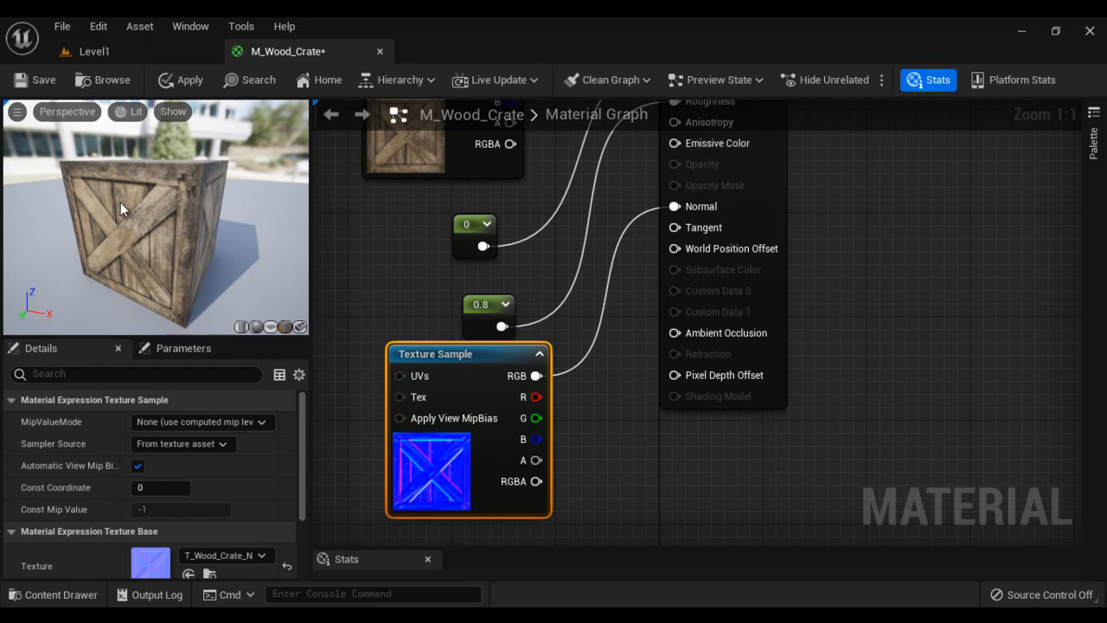
Add a FlattenNormal node beside the normal map's Texture Sample and connect the sample's RGB output to its Normal input.
right_click_drag(767, 473, 757, 381)
left_click_drag(507, 257, 430, 300)
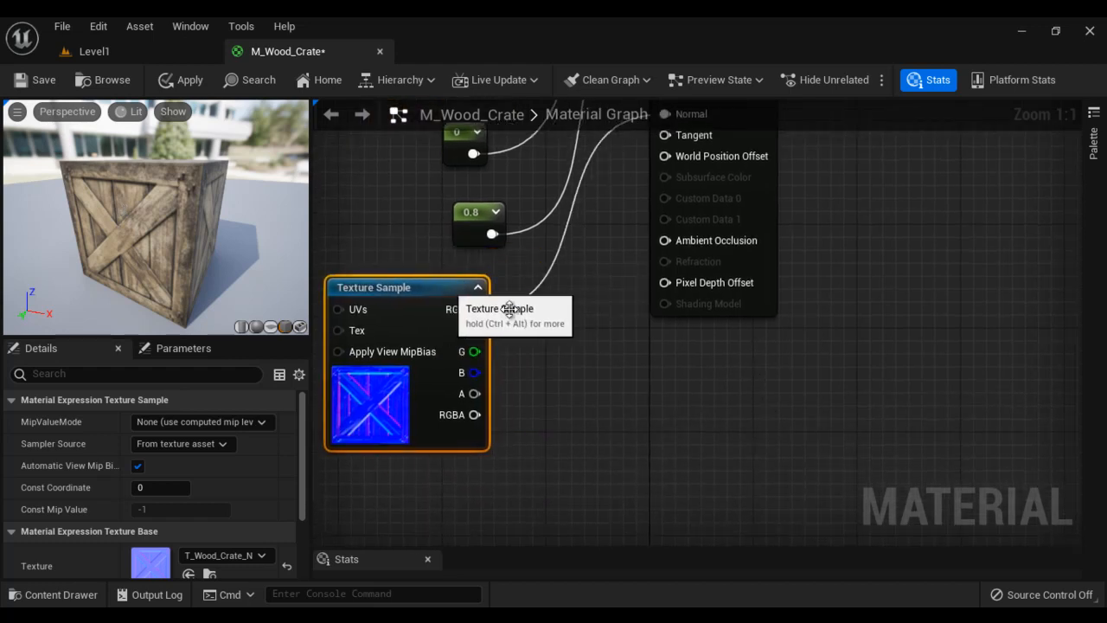
right_click(568, 361)
type("flatt")
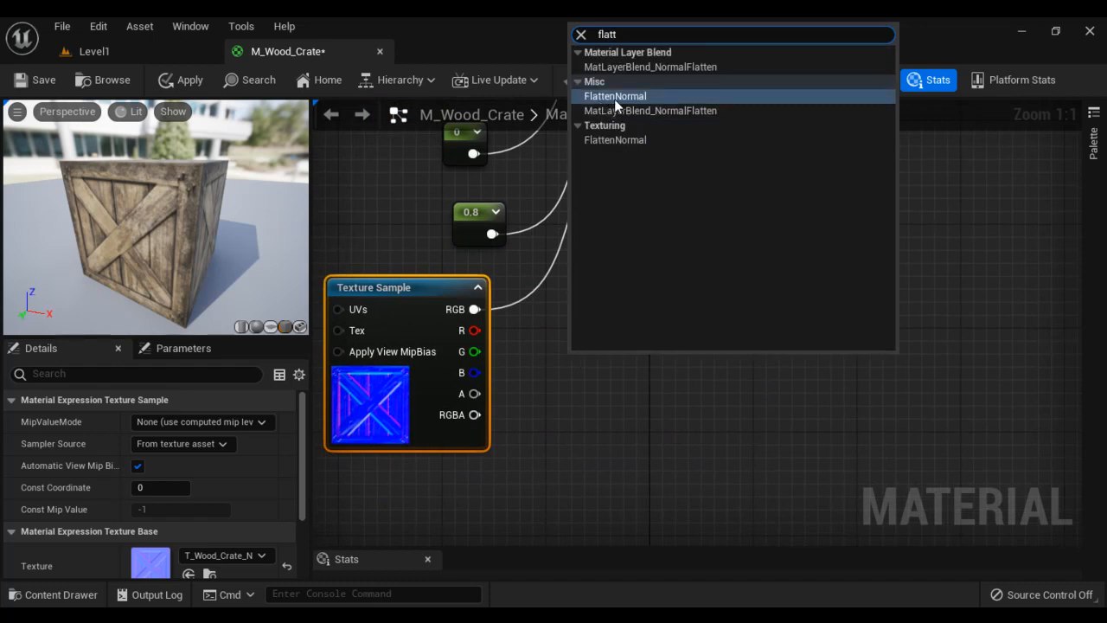
left_click(615, 96)
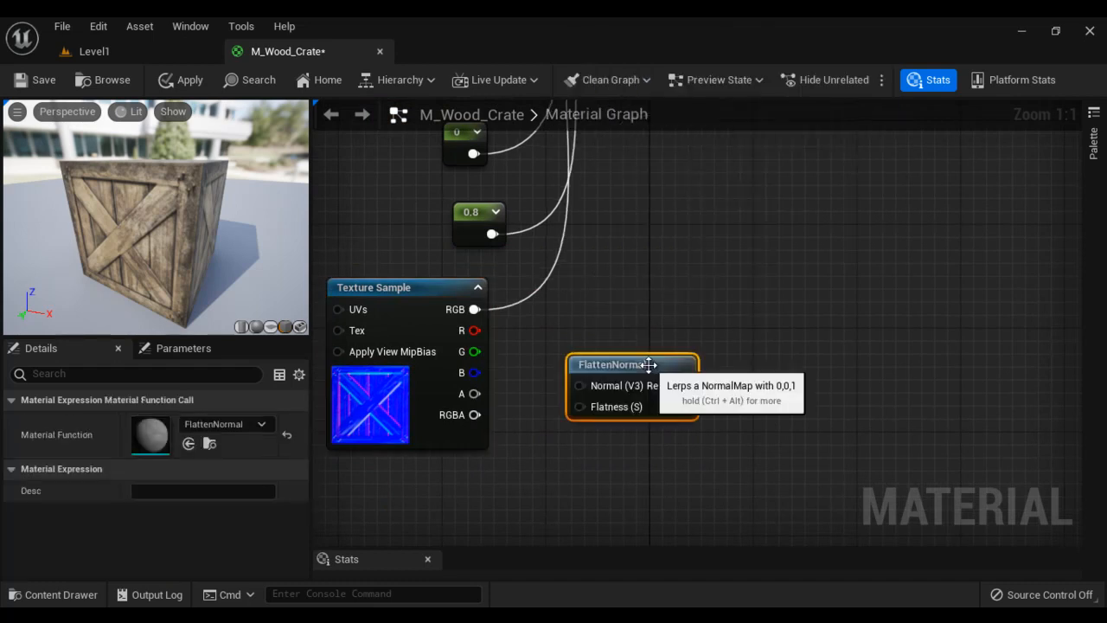
left_click(876, 369)
scroll(876, 369, "down", 2)
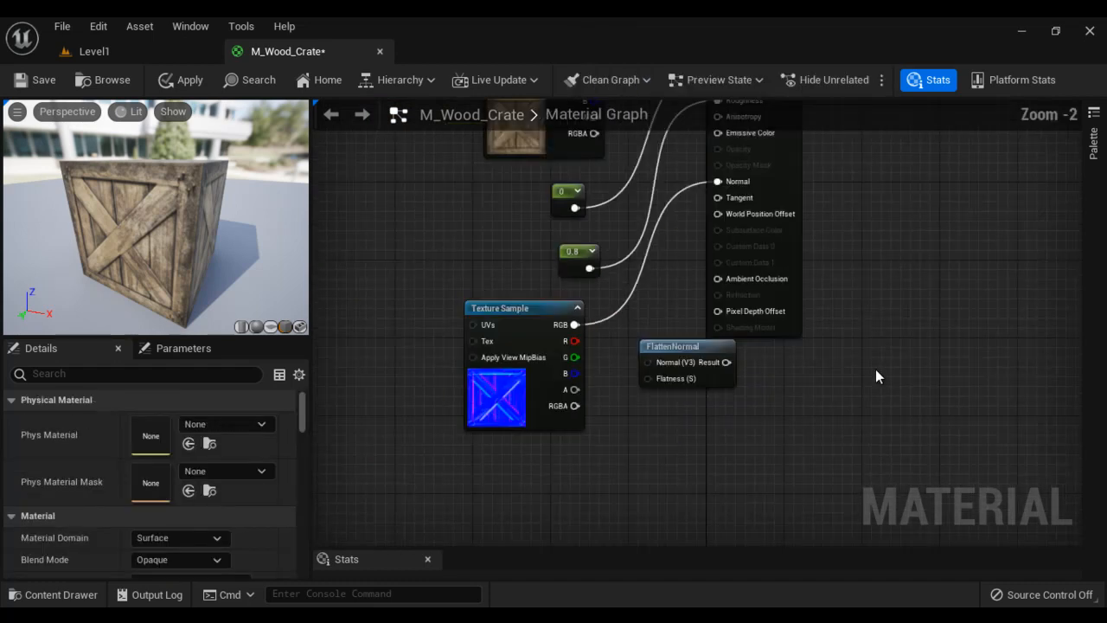
left_click_drag(678, 388, 643, 388)
scroll(645, 389, "up", 1)
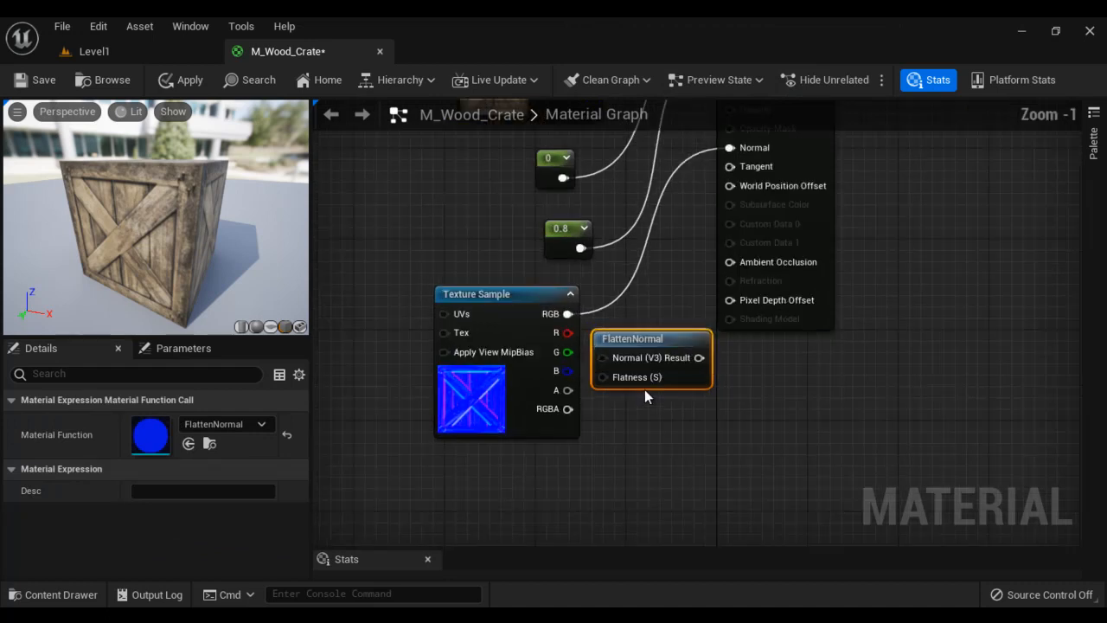
left_click_drag(570, 314, 604, 357)
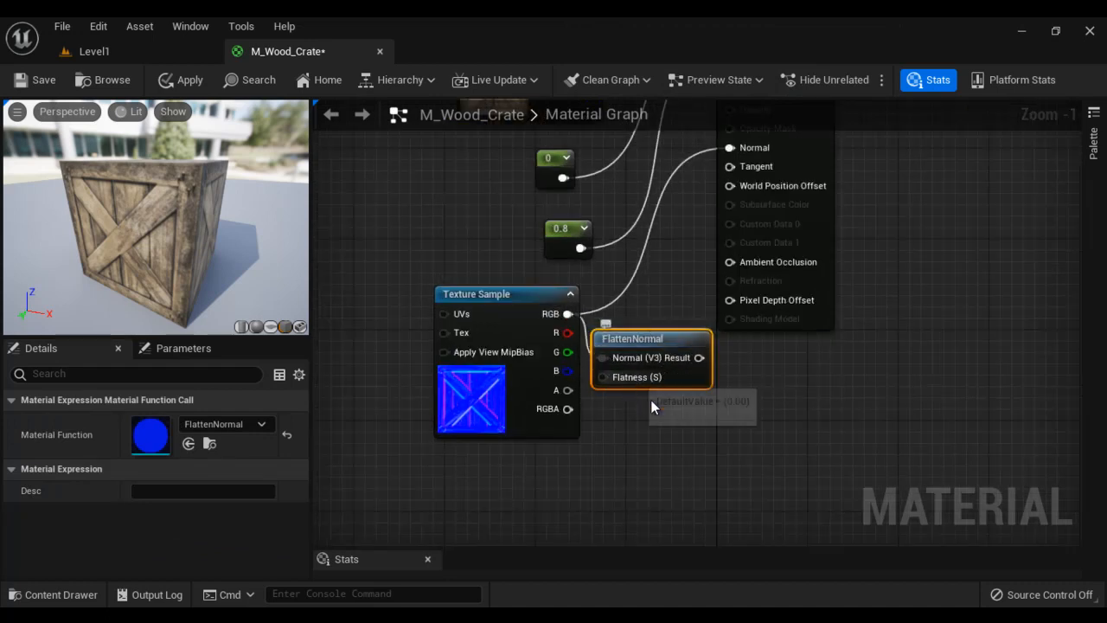
Add a Constant node below the normal map's Texture Sample and connect its output to FlattenNormal's Flatness input.
right_click(560, 489)
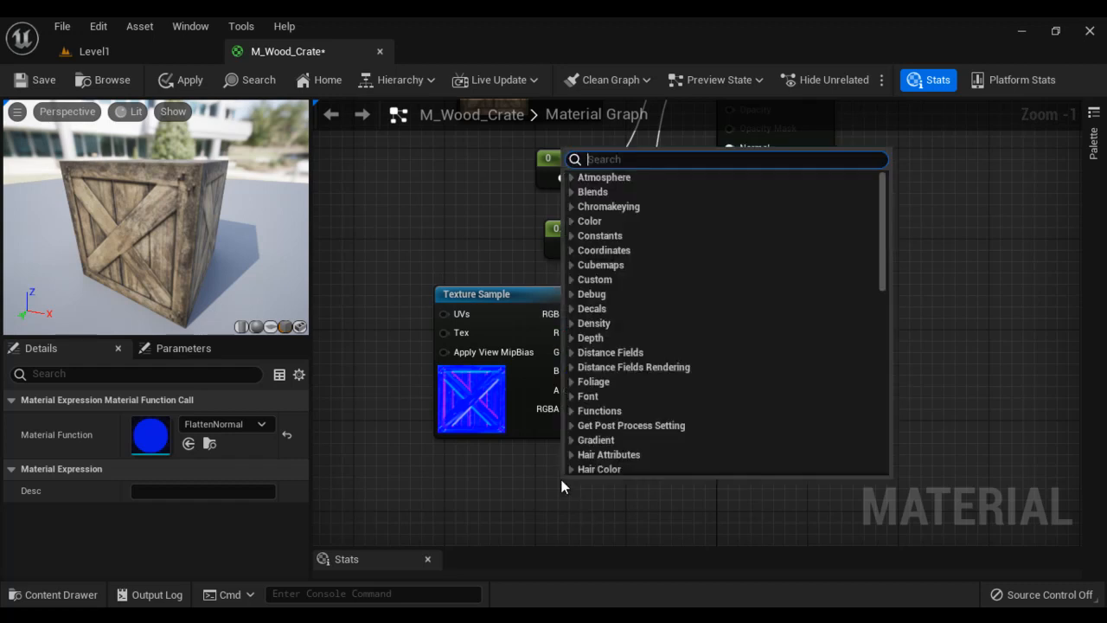
type("const")
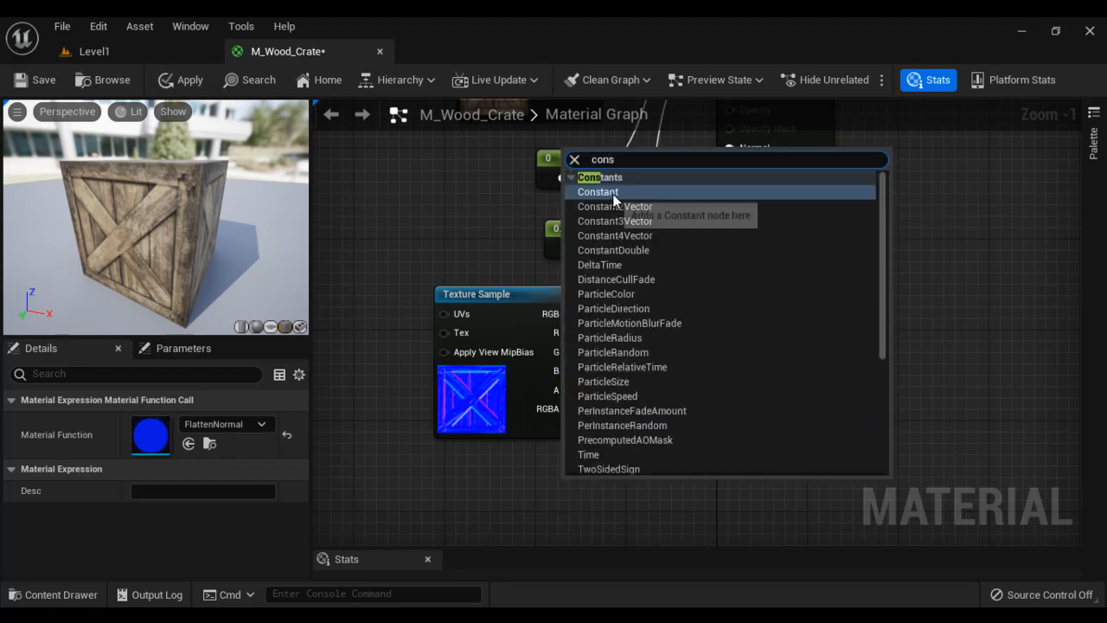
left_click(613, 194)
left_click_drag(588, 498, 603, 378)
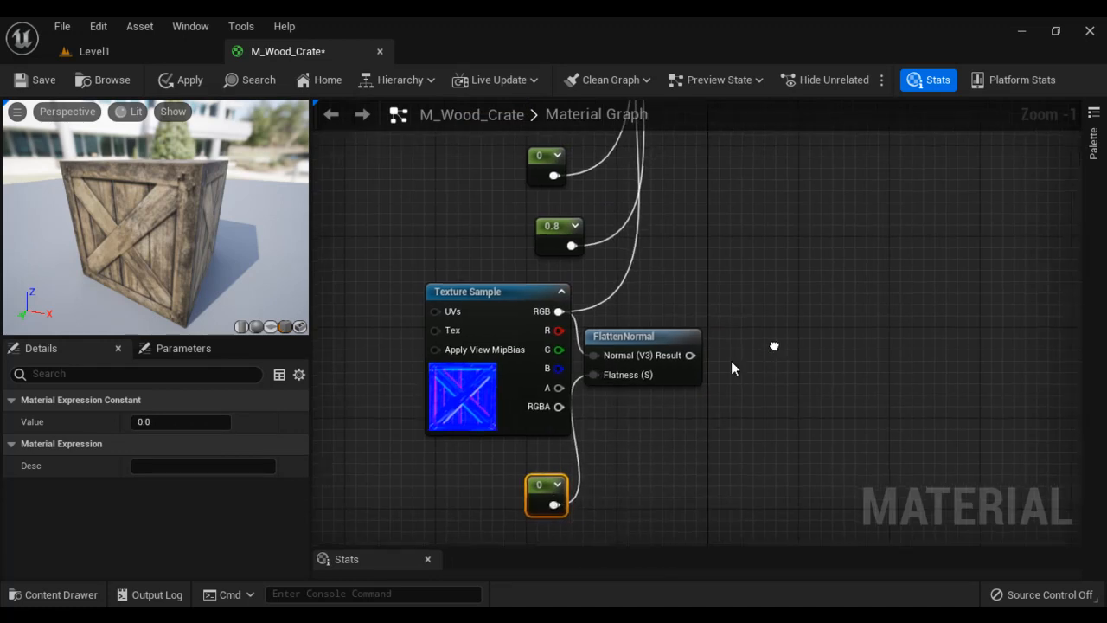
Connect the FlattenNormal result to the material's Normal input and move the material result node farther from the other nodes.
right_click_drag(731, 360, 610, 418)
left_click_drag(526, 427, 576, 215)
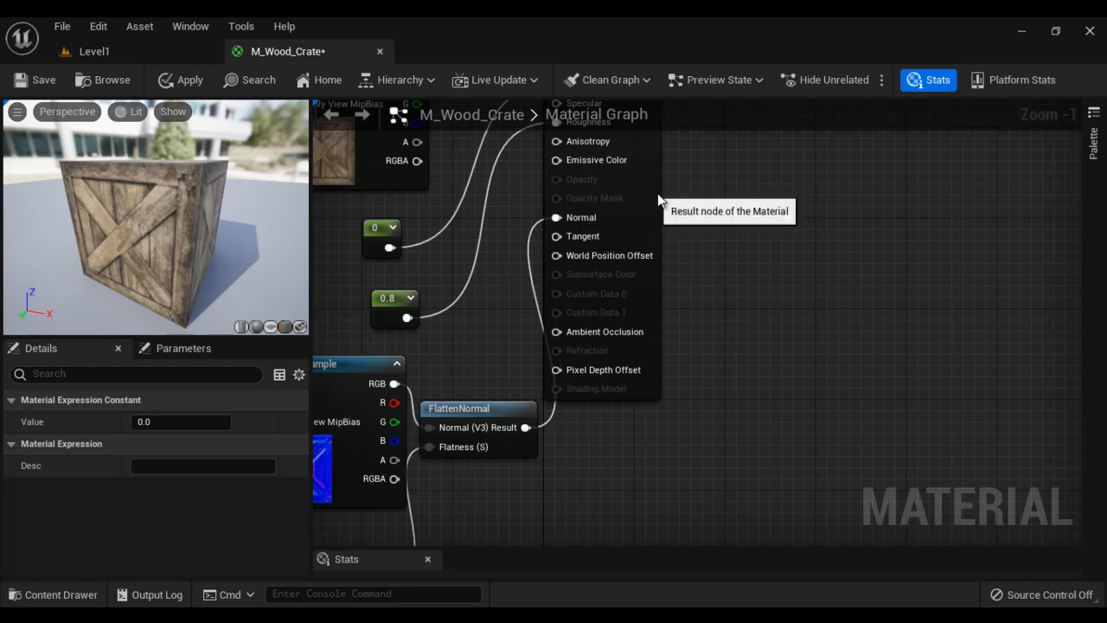
left_click_drag(658, 193, 755, 293)
right_click_drag(859, 281, 1018, 233)
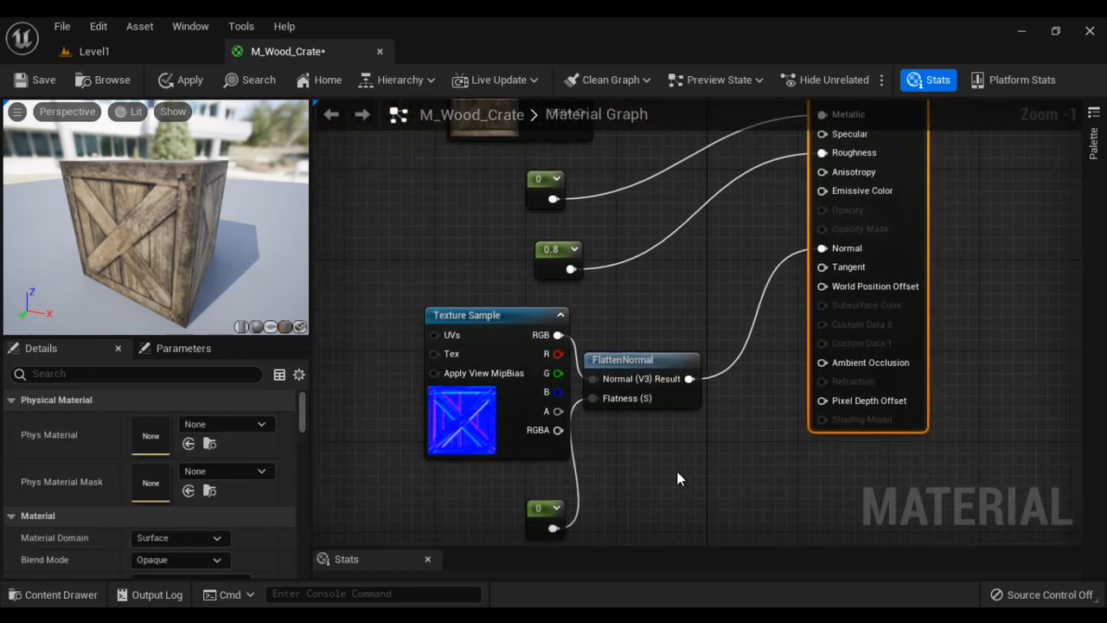
Try -1 and then set -5 as the value of the Constant feeding FlattenNormal's Flatness input, and save the material.
right_click_drag(674, 474, 664, 407)
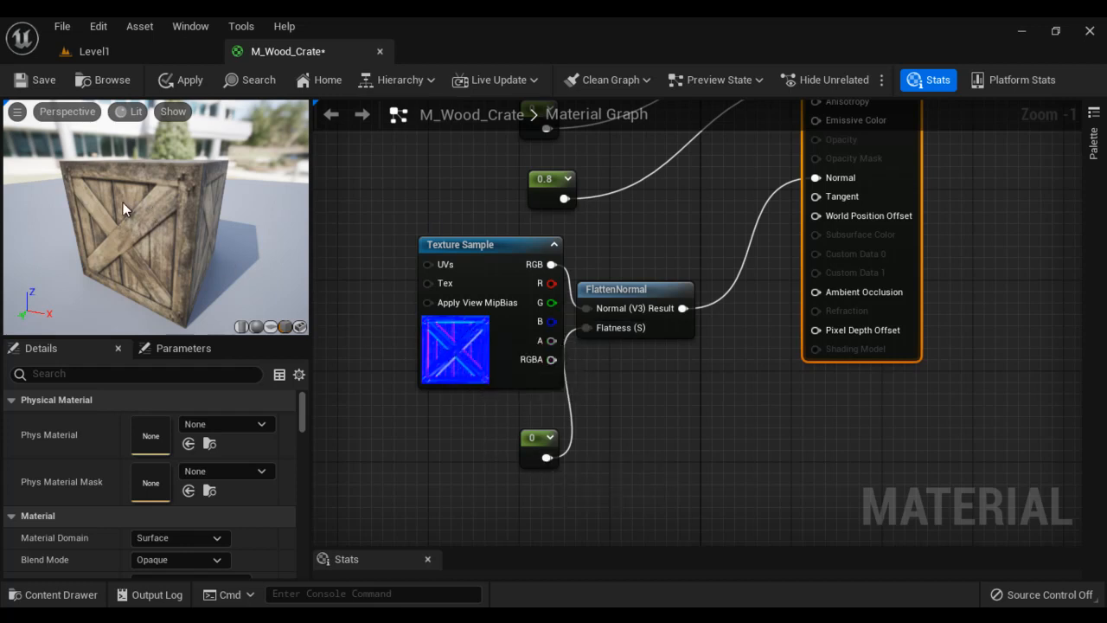
left_click(528, 442)
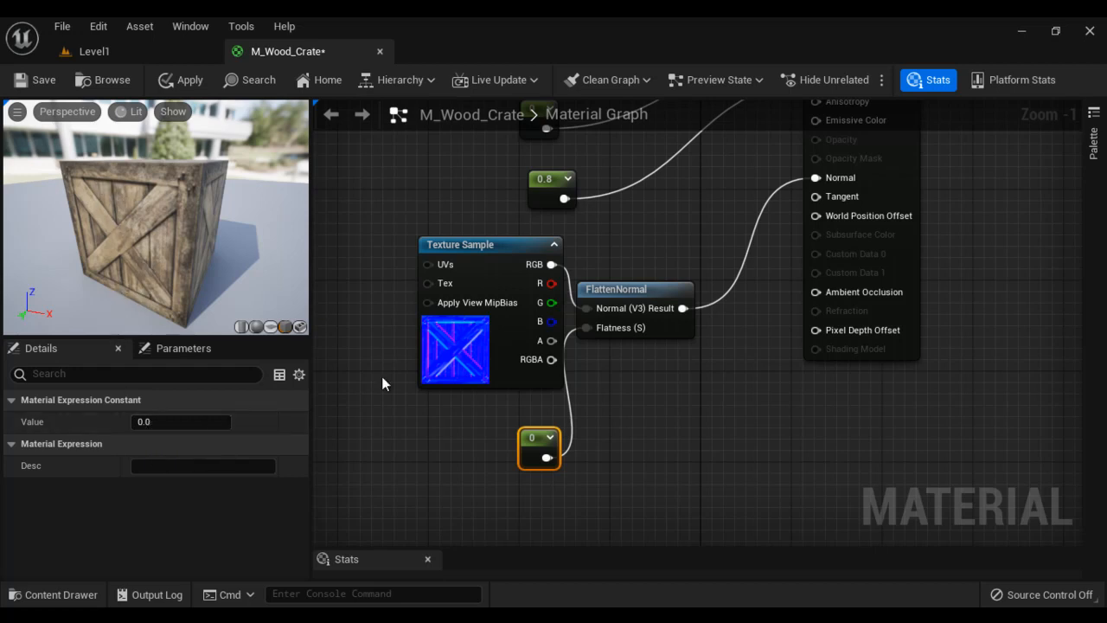
left_click(207, 423)
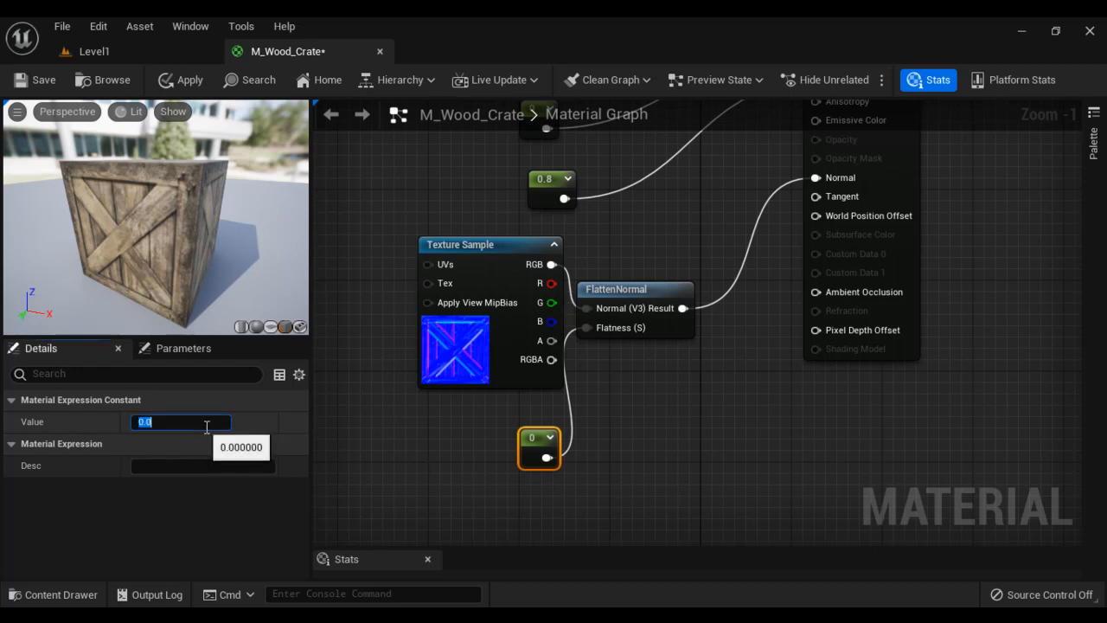
type("-1")
key("Return")
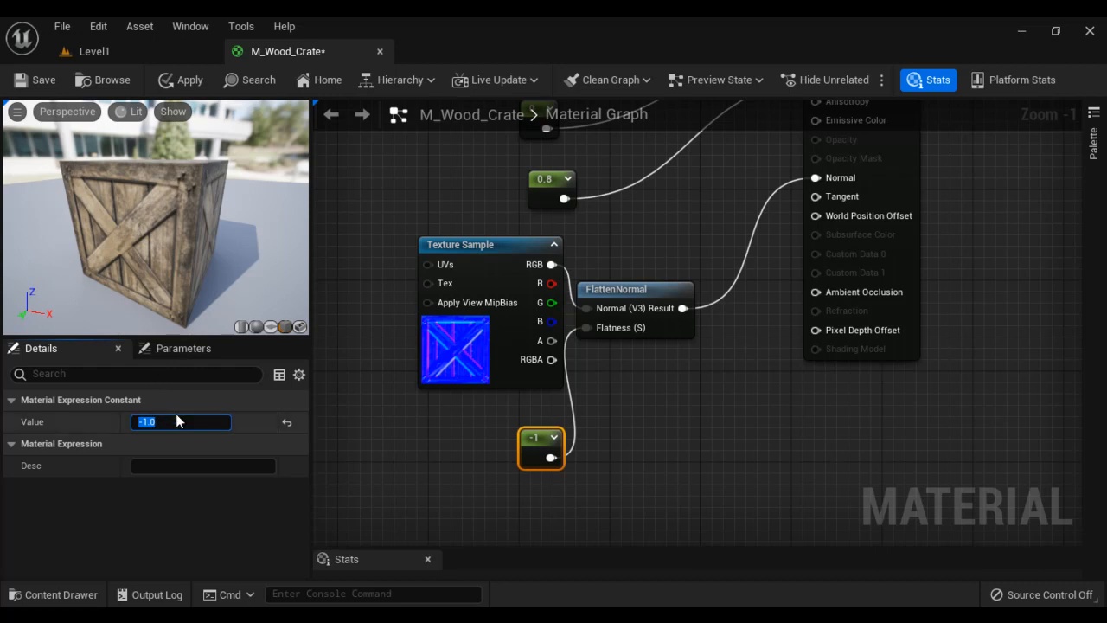
type("-5")
key("Return")
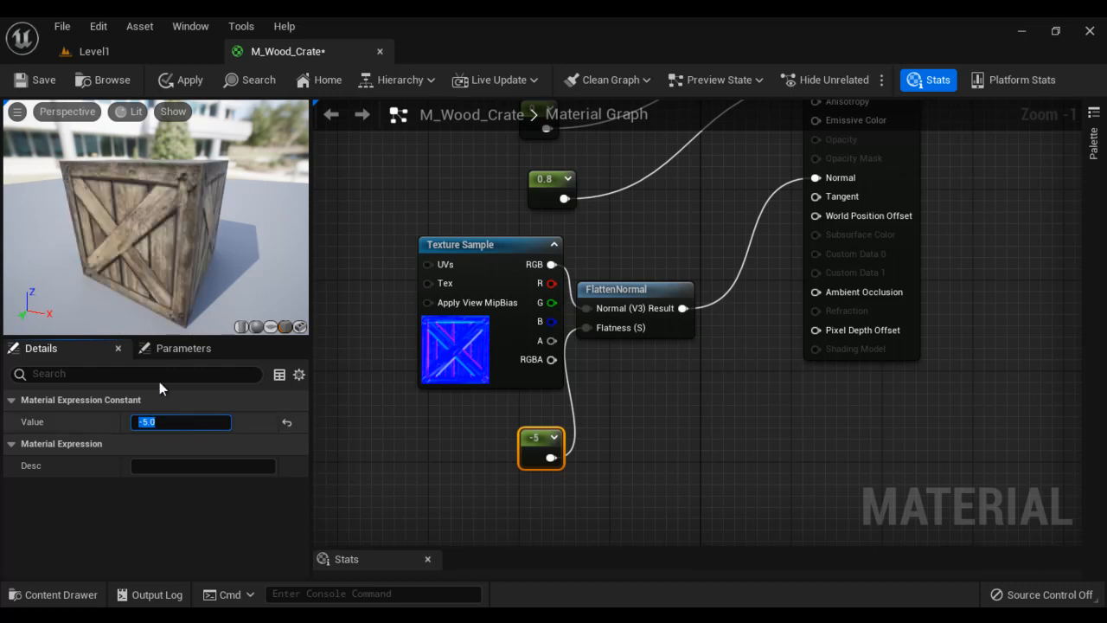
mouse_move(113, 250)
left_mouse_down()
mouse_move(148, 248)
mouse_move(121, 231)
left_mouse_up()
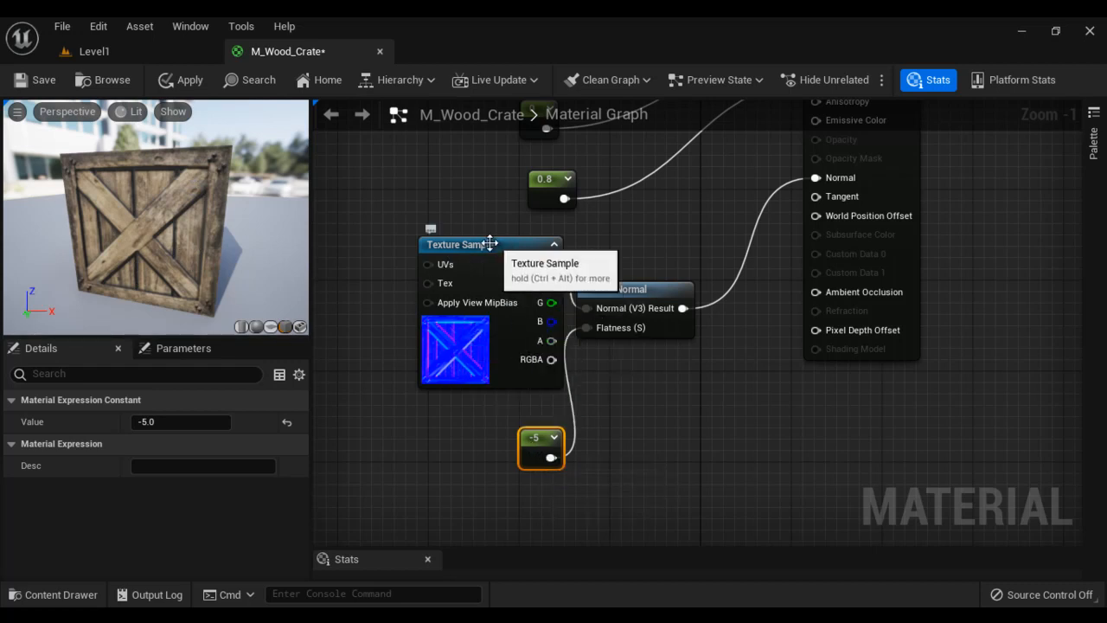
scroll(637, 459, "down", 3)
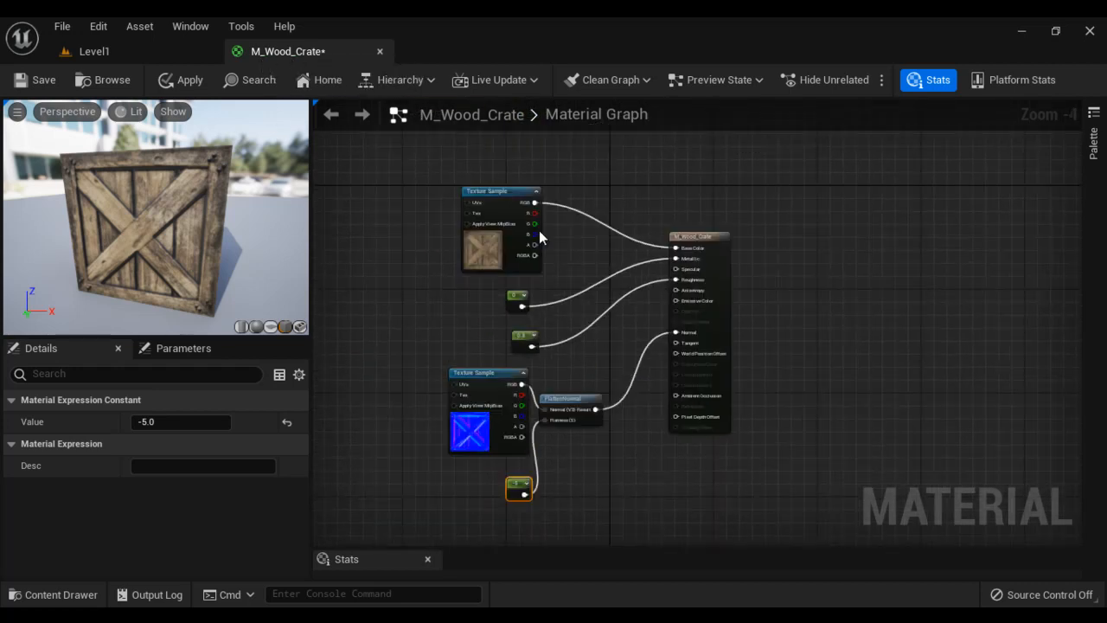
left_click(41, 80)
Place a Cube shape in Level1, raise it above the floor and apply the M_Wood_Crate material to it.
left_click(125, 54)
left_click(13, 157)
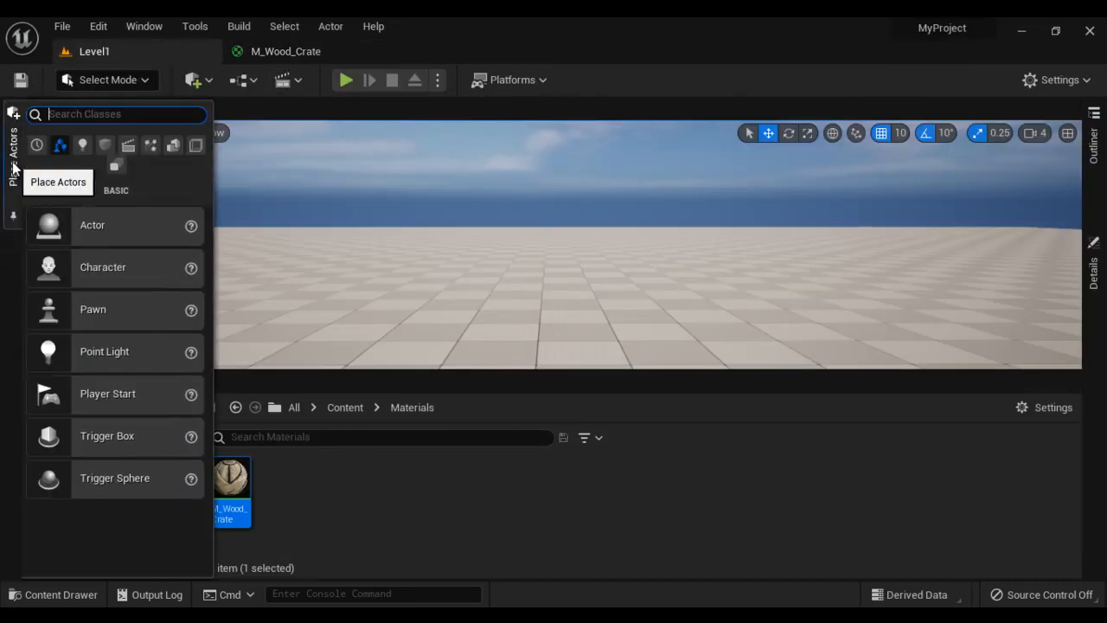
left_click(107, 145)
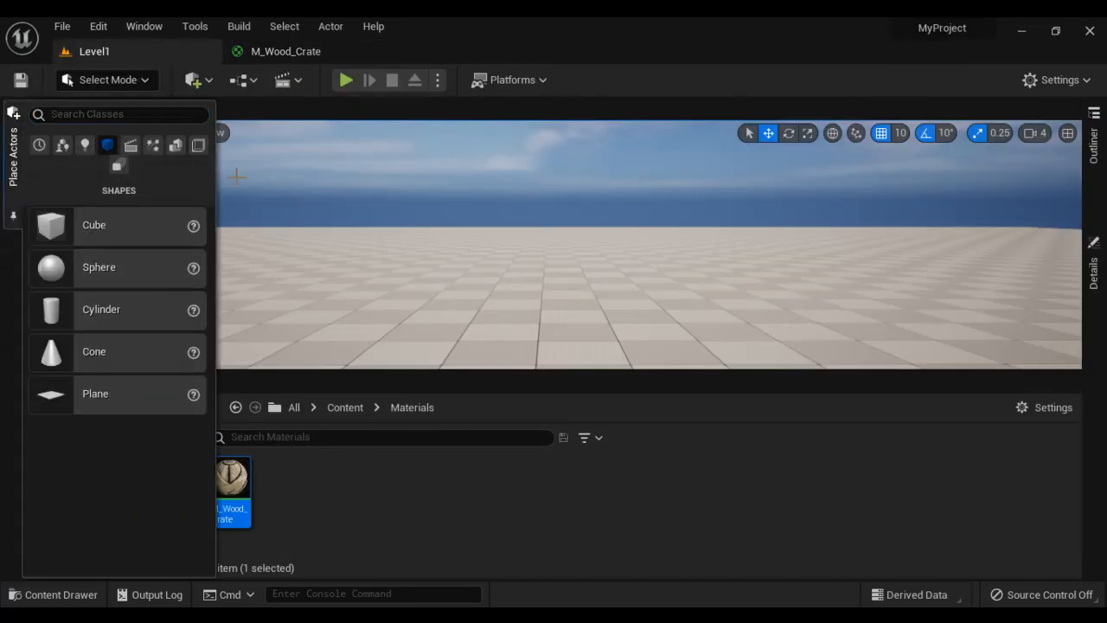
left_click_drag(87, 228, 408, 320)
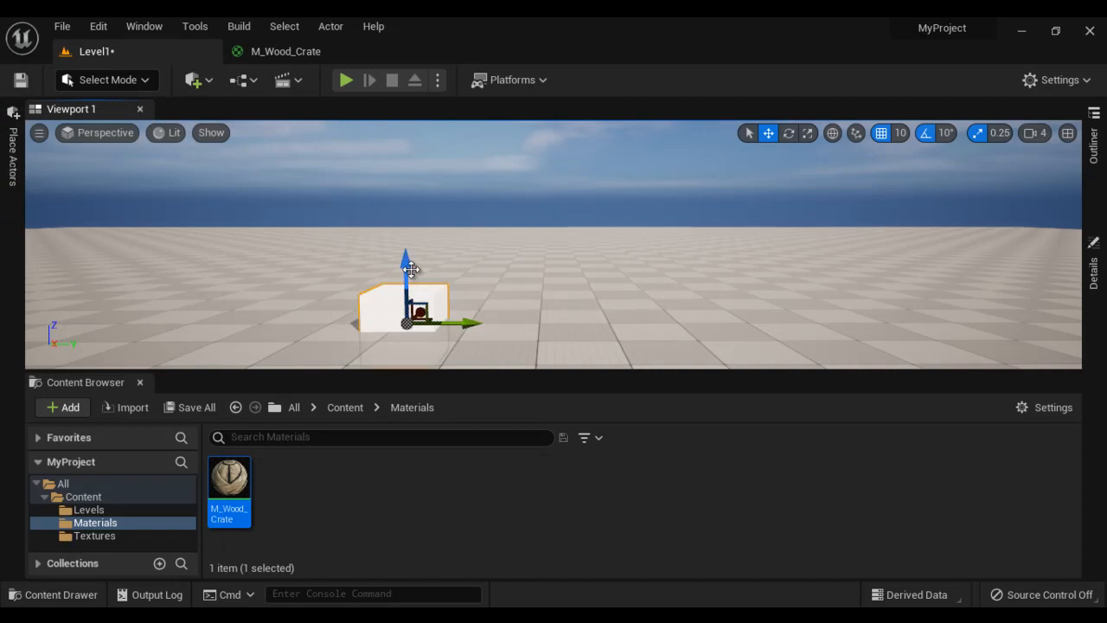
left_click_drag(411, 235, 410, 208)
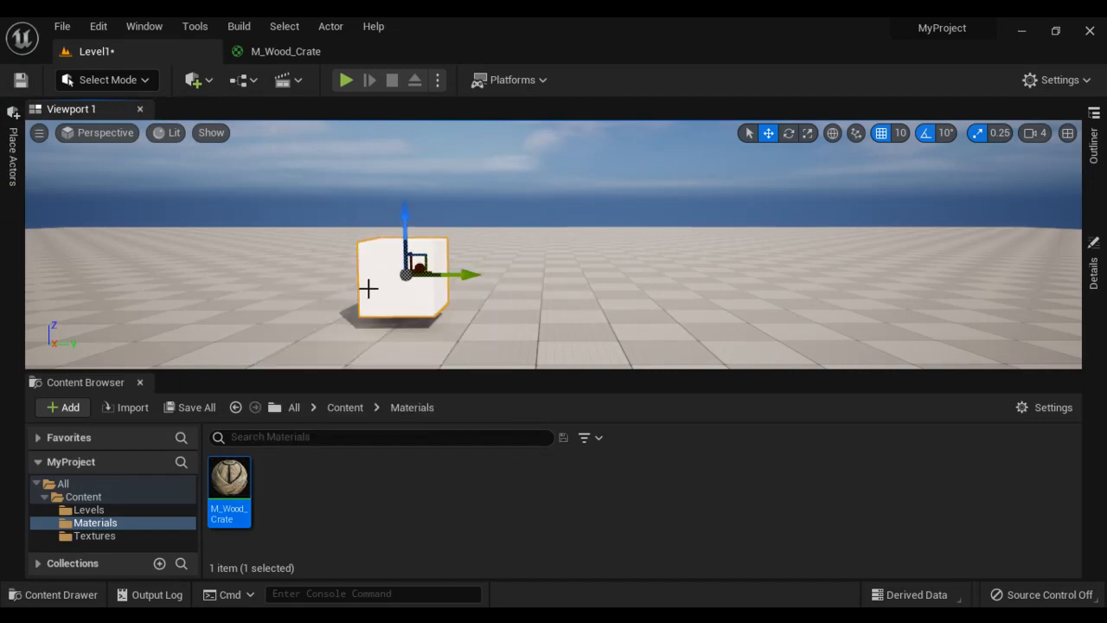
left_click_drag(235, 498, 391, 294)
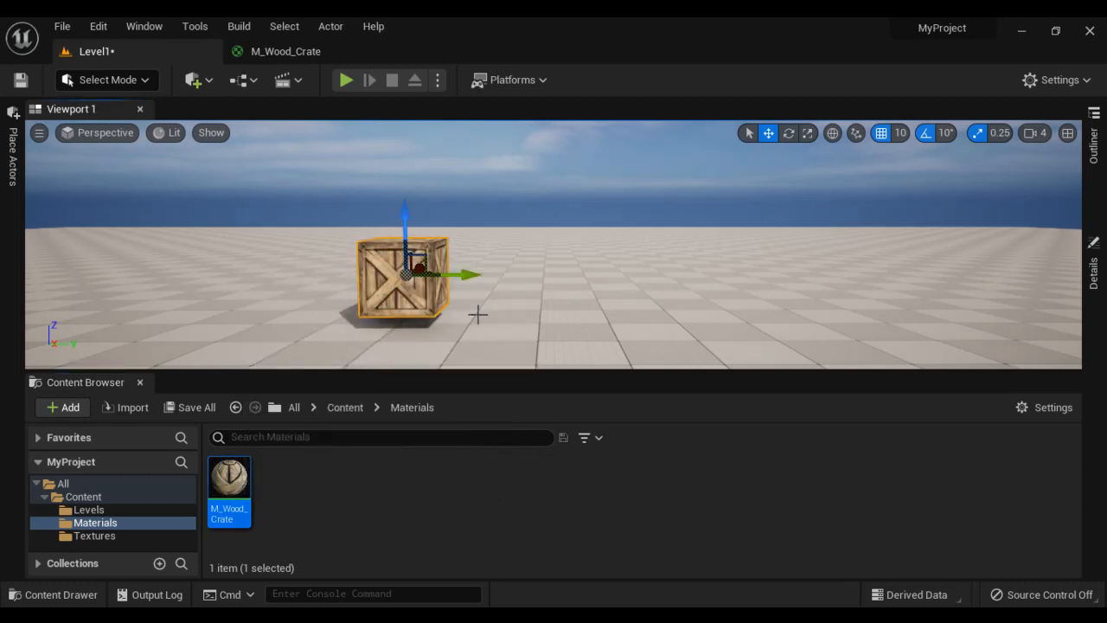
Place a second Cube in Level1 beside the crate and raise it above the floor, at about X 490, Y 90, Z 60.
mouse_move(480, 328)
left_mouse_down("alt")
mouse_move(480, 342)
mouse_move(481, 319)
left_mouse_up("alt")
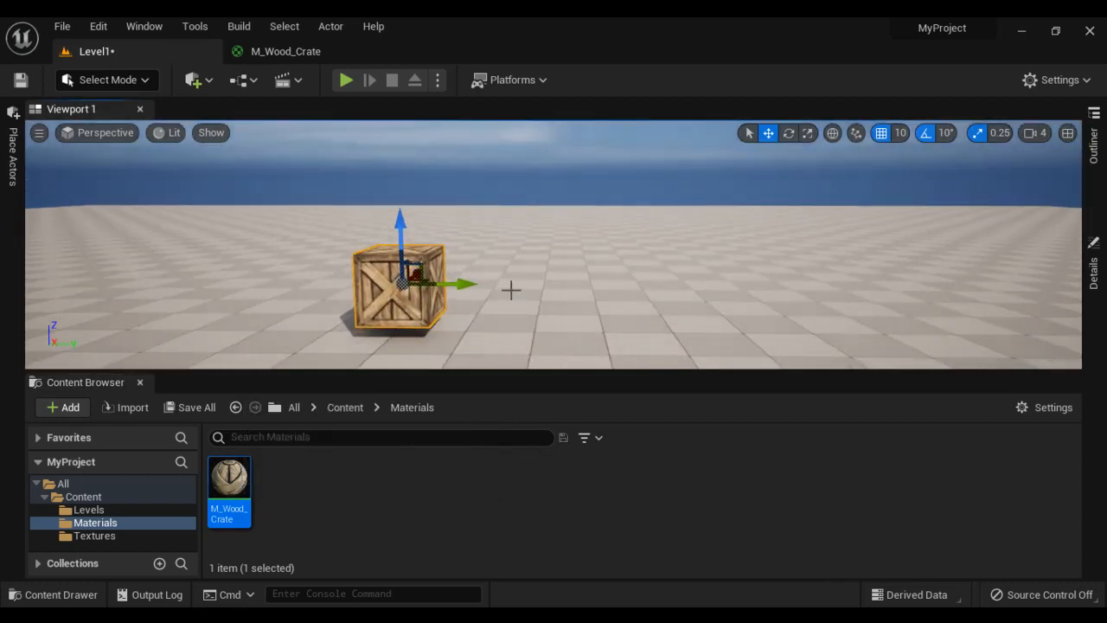
scroll(511, 290, "down", 2)
left_click(12, 155)
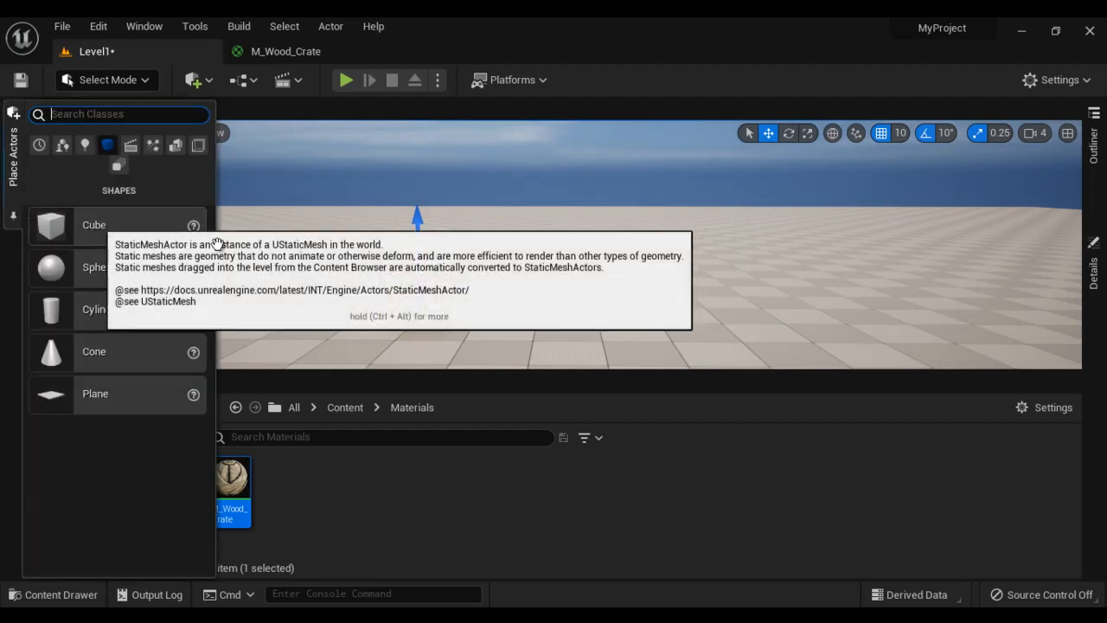
left_click_drag(91, 223, 589, 297)
left_click_drag(588, 240, 589, 208)
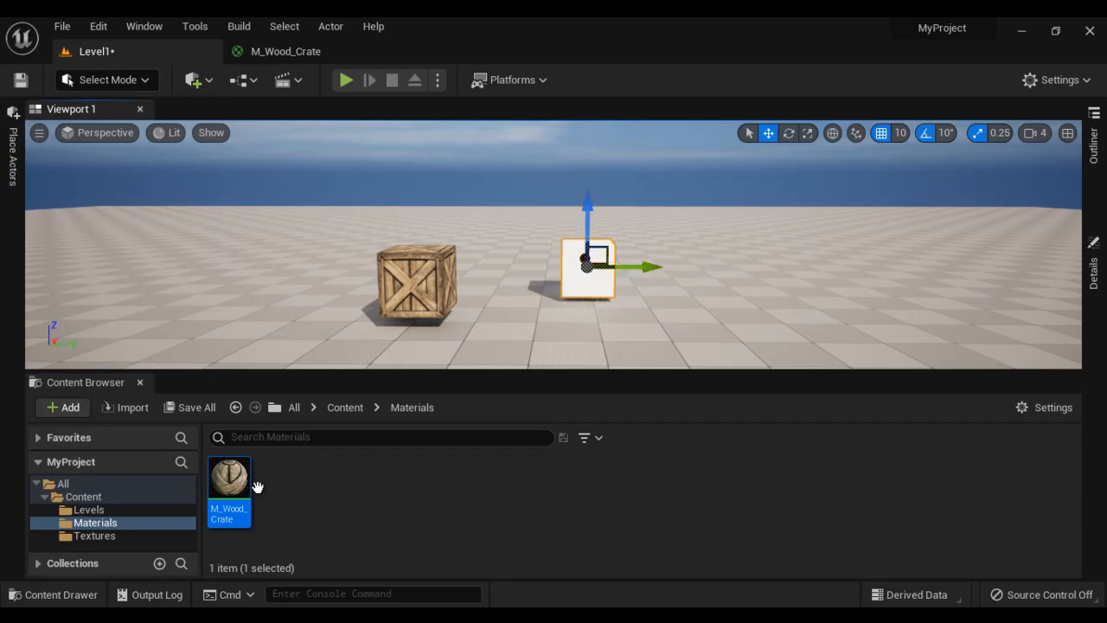
Assign the selected M_Wood_Crate asset to the second cube's Element 0 material slot.
left_click(1094, 277)
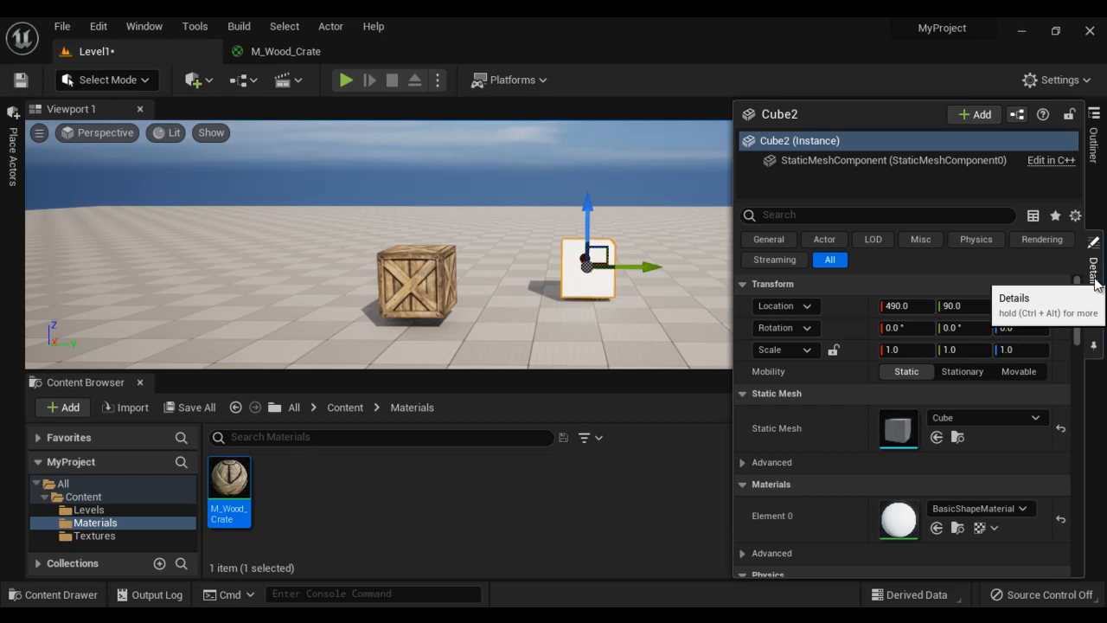
left_click(937, 531)
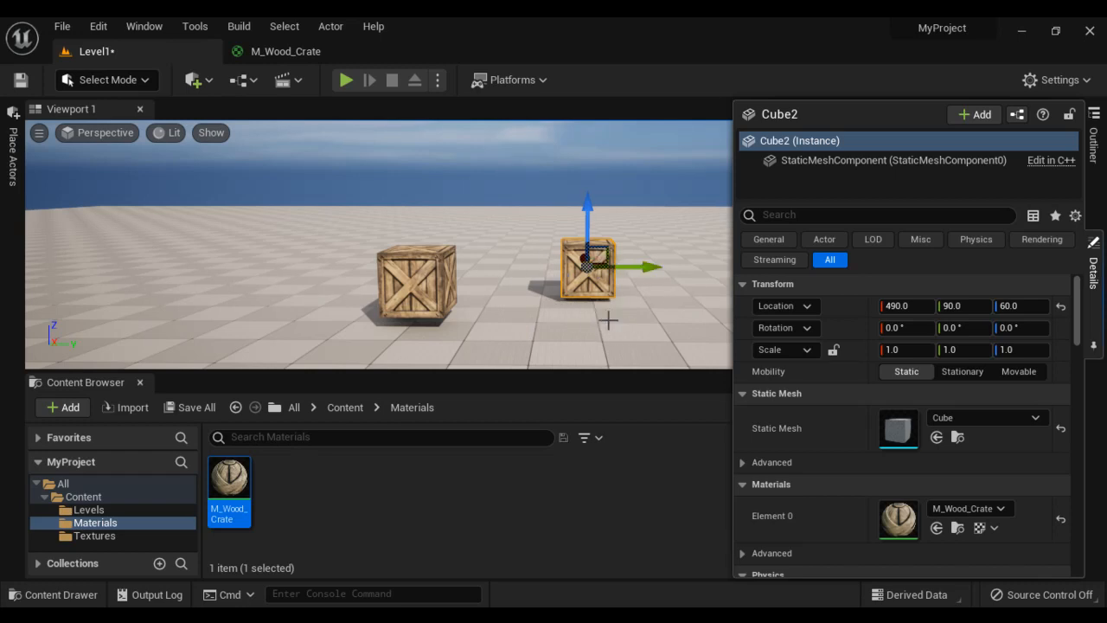
left_click(599, 501)
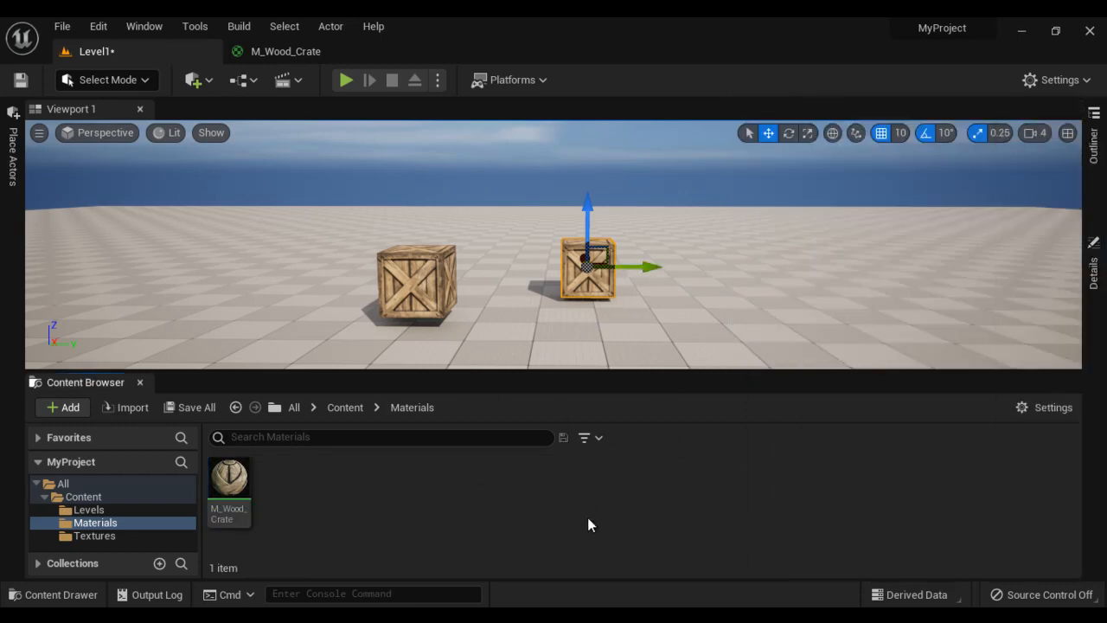
left_click(286, 51)
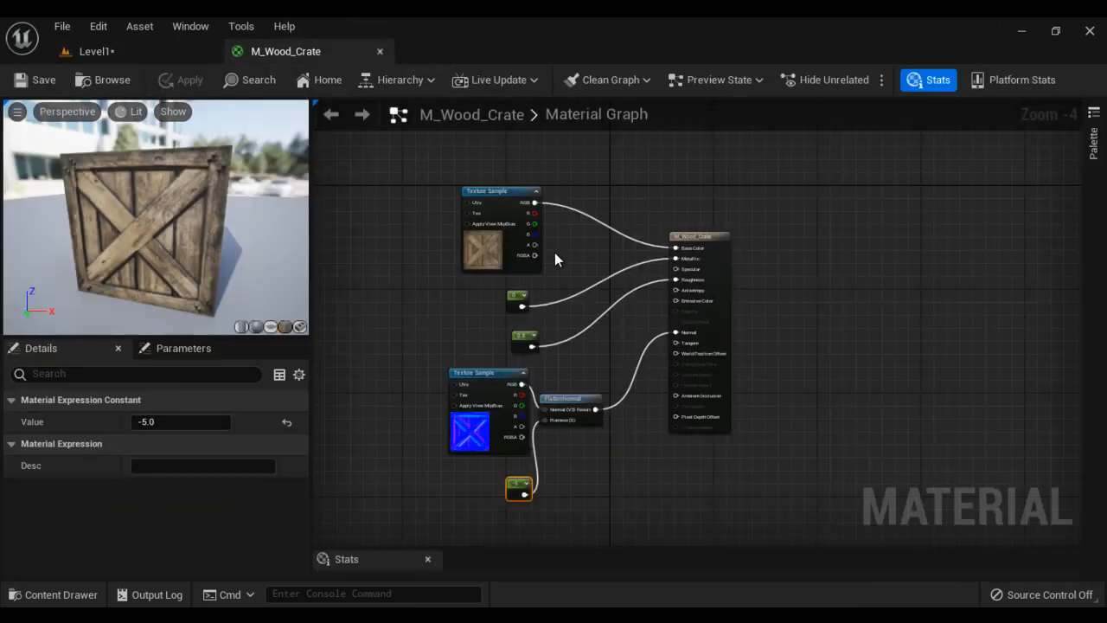
scroll(554, 252, "up", 3)
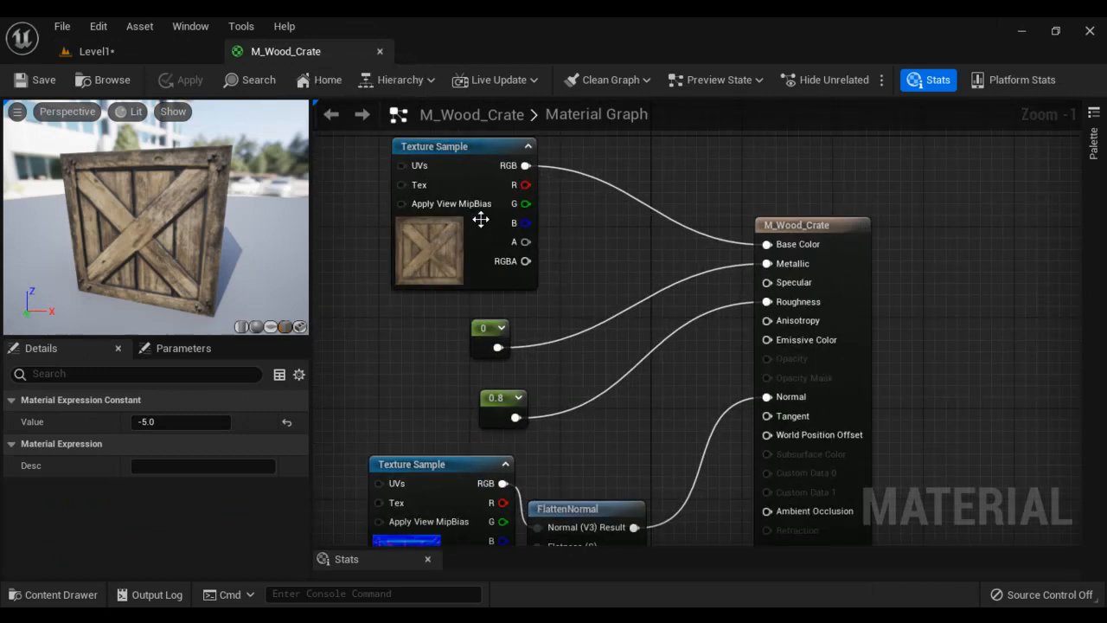
left_click(115, 54)
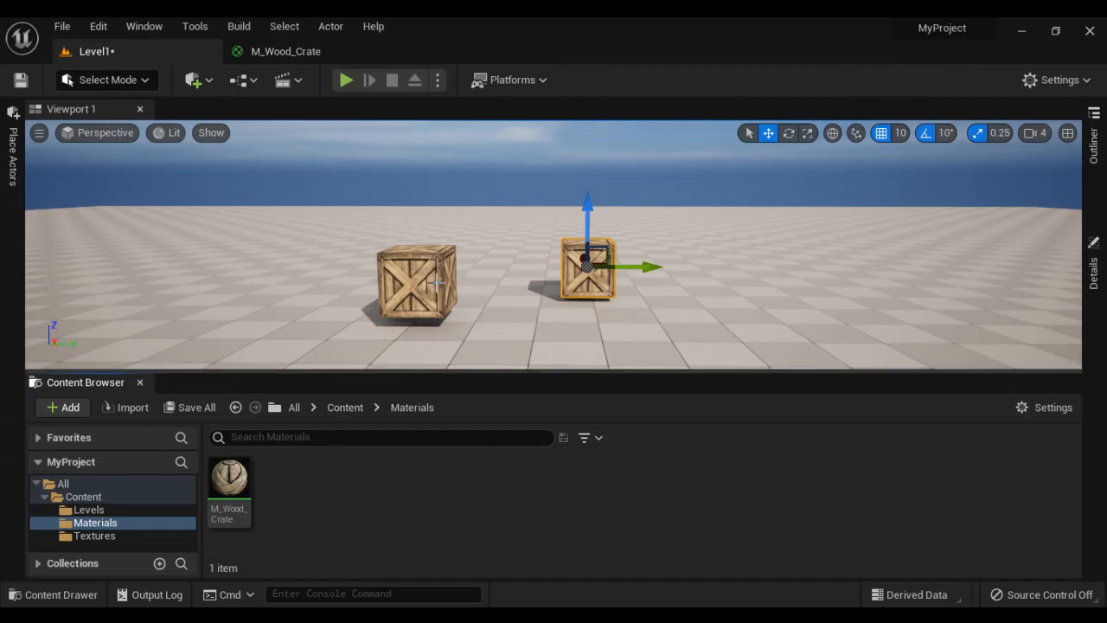